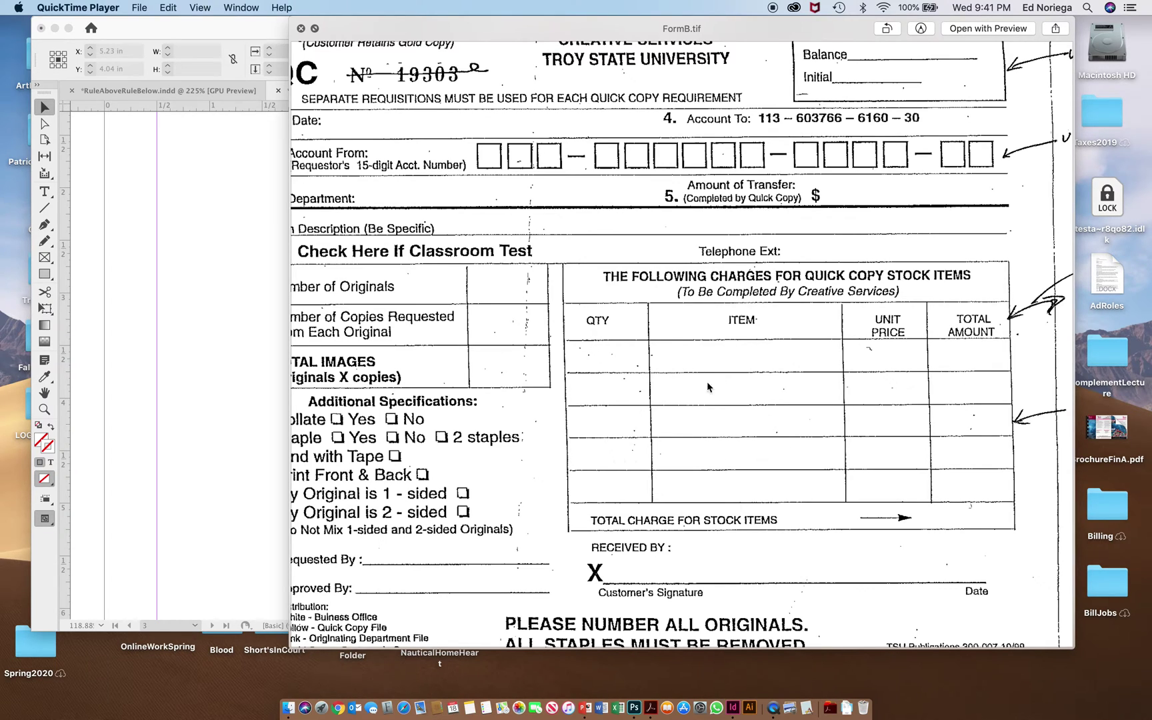
Move the FormB.tif preview aside and, in InDesign, draw a text frame about 4.99 by 3.37 in on page 3 of TestA.indd.
{"action": "left_click_drag", "start_coordinate": [626, 27], "coordinate": [814, 8]}
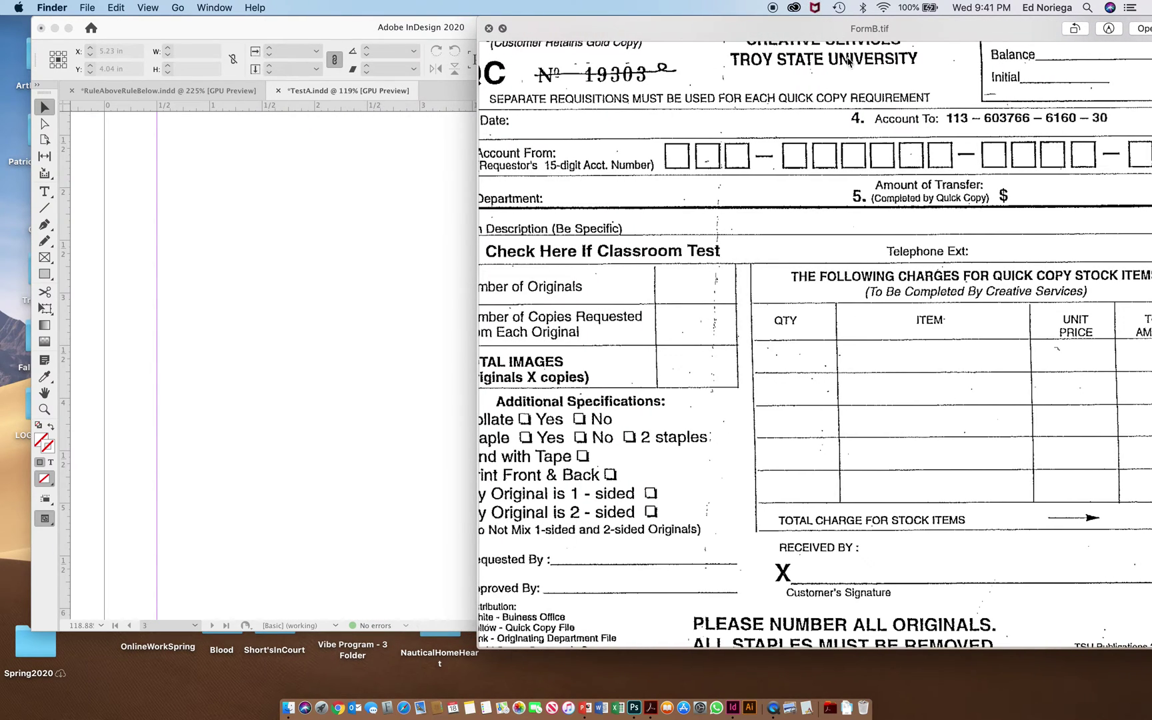
{"action": "left_click", "coordinate": [364, 232]}
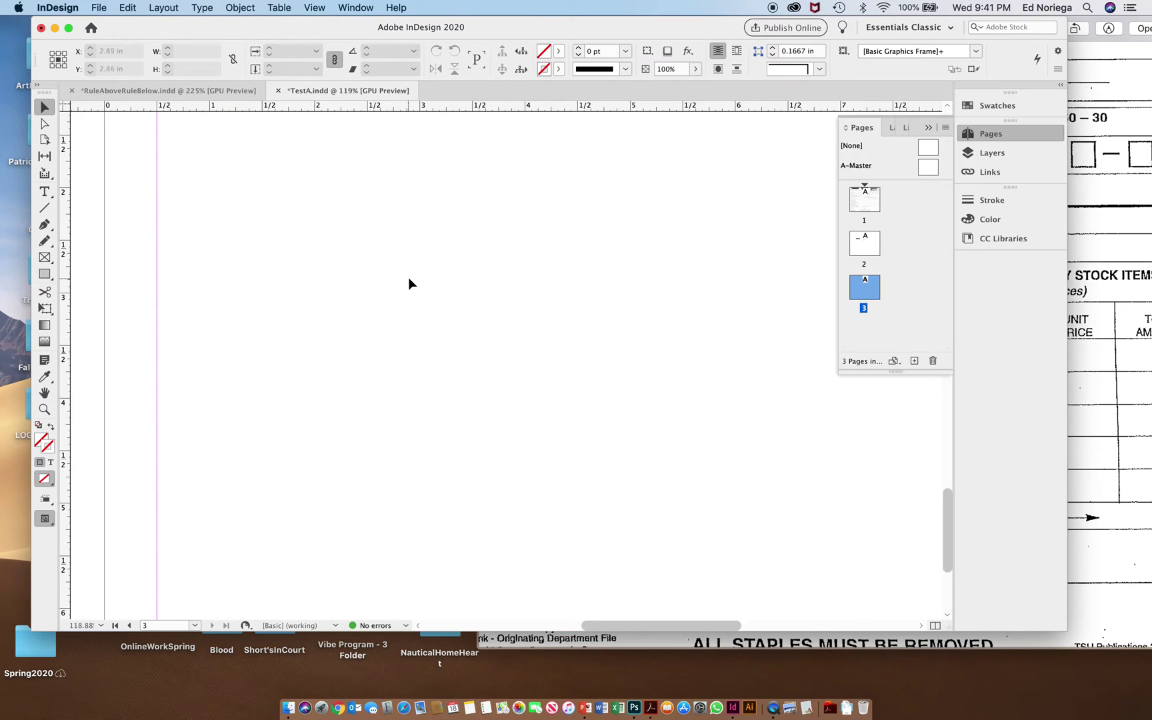
{"action": "left_click", "coordinate": [45, 191]}
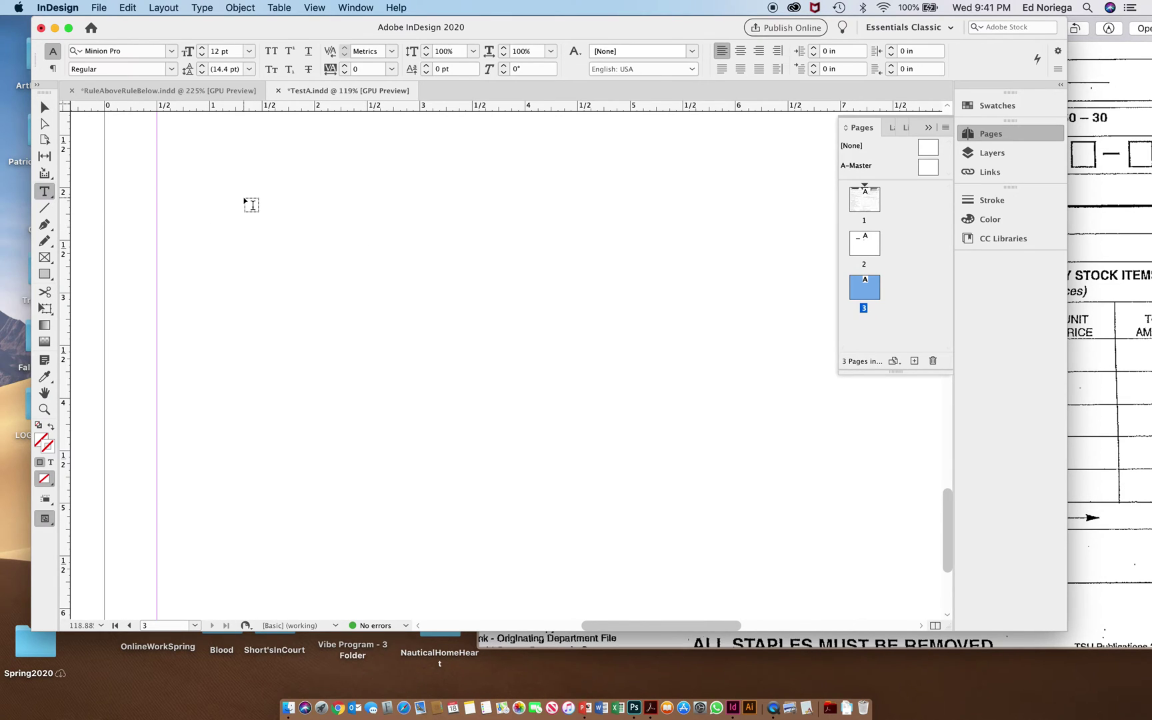
{"action": "left_click_drag", "start_coordinate": [238, 185], "coordinate": [762, 537]}
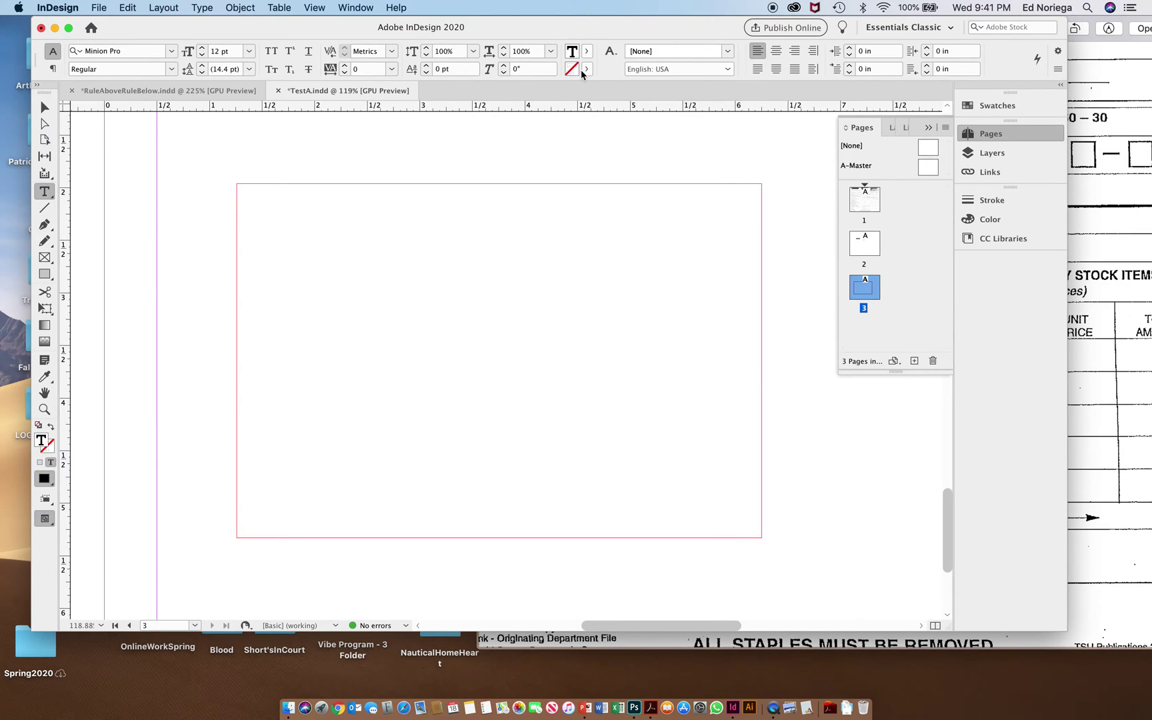
{"action": "key", "text": "Escape"}
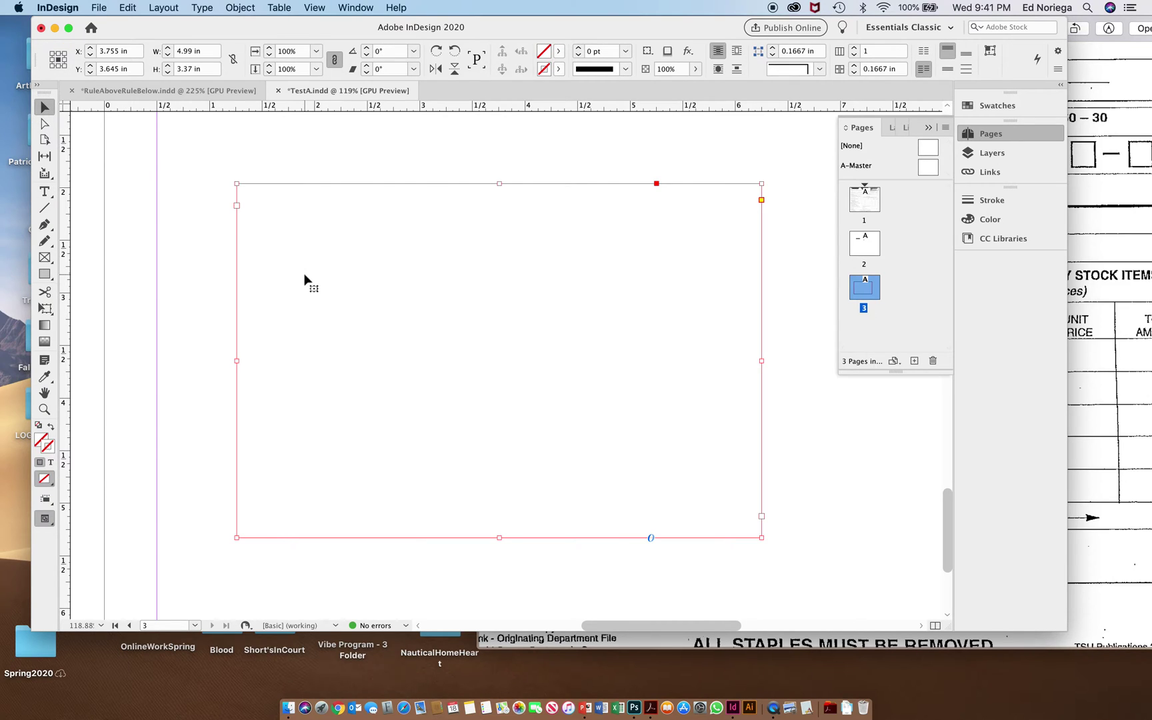
Give the new text frame a 1 pt black stroke.
{"action": "left_click", "coordinate": [558, 69]}
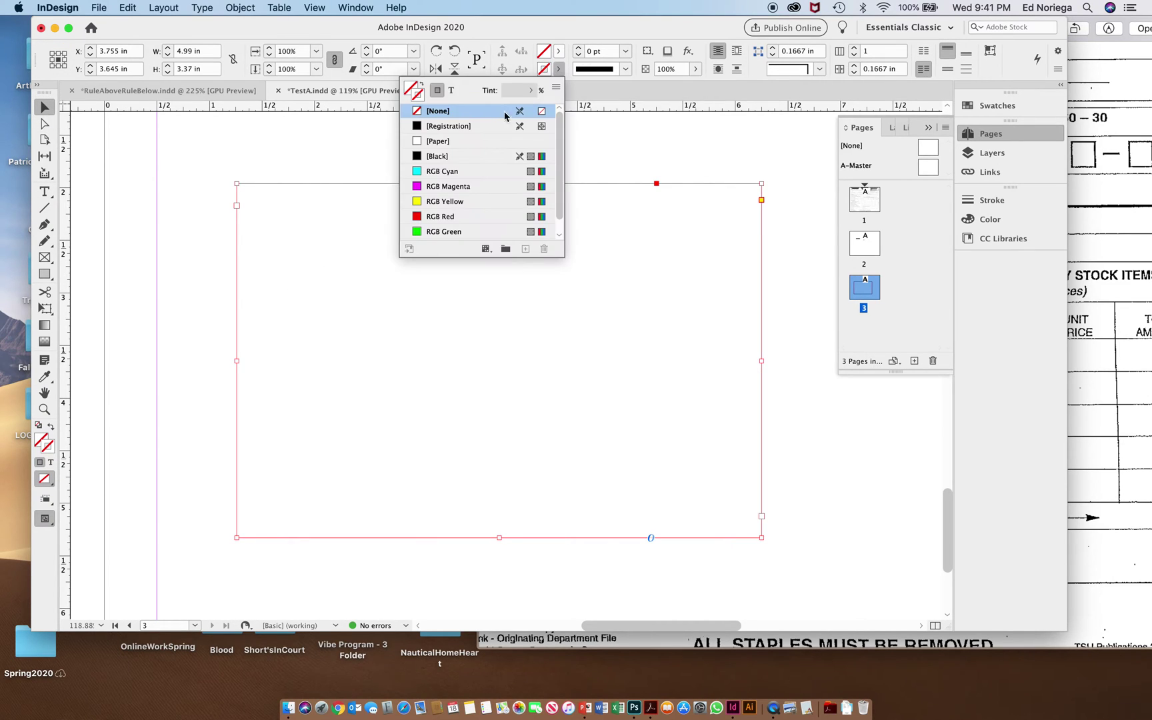
{"action": "left_click", "coordinate": [453, 162]}
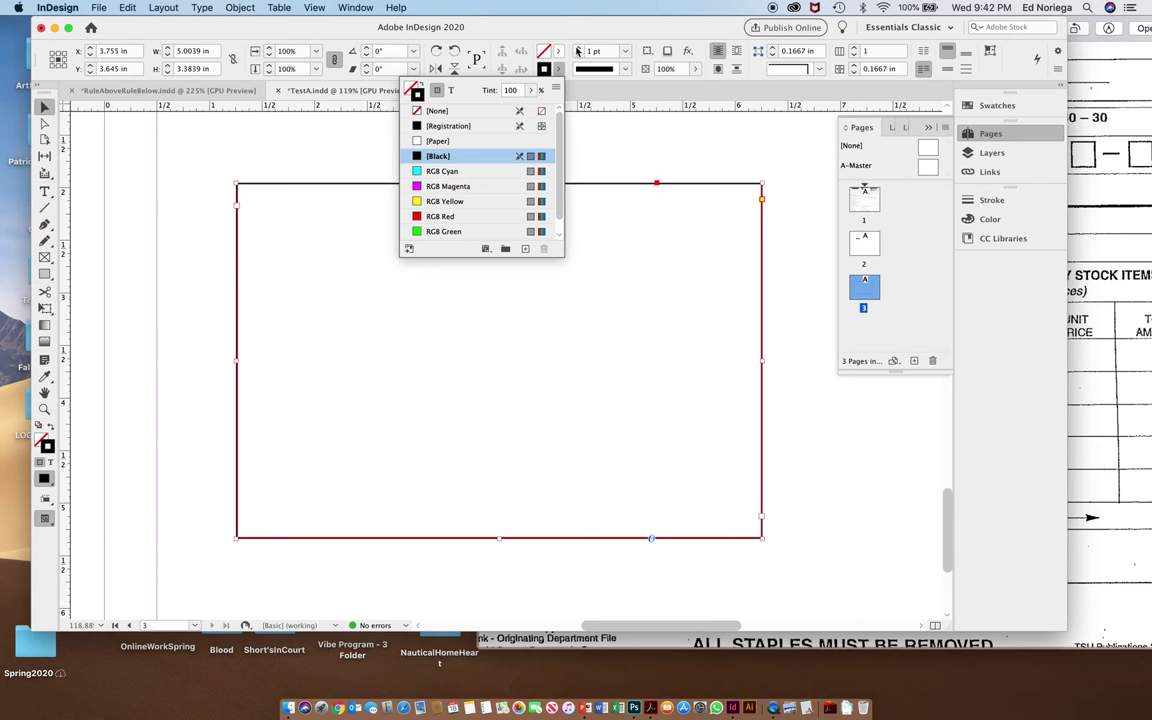
{"action": "left_click", "coordinate": [626, 51]}
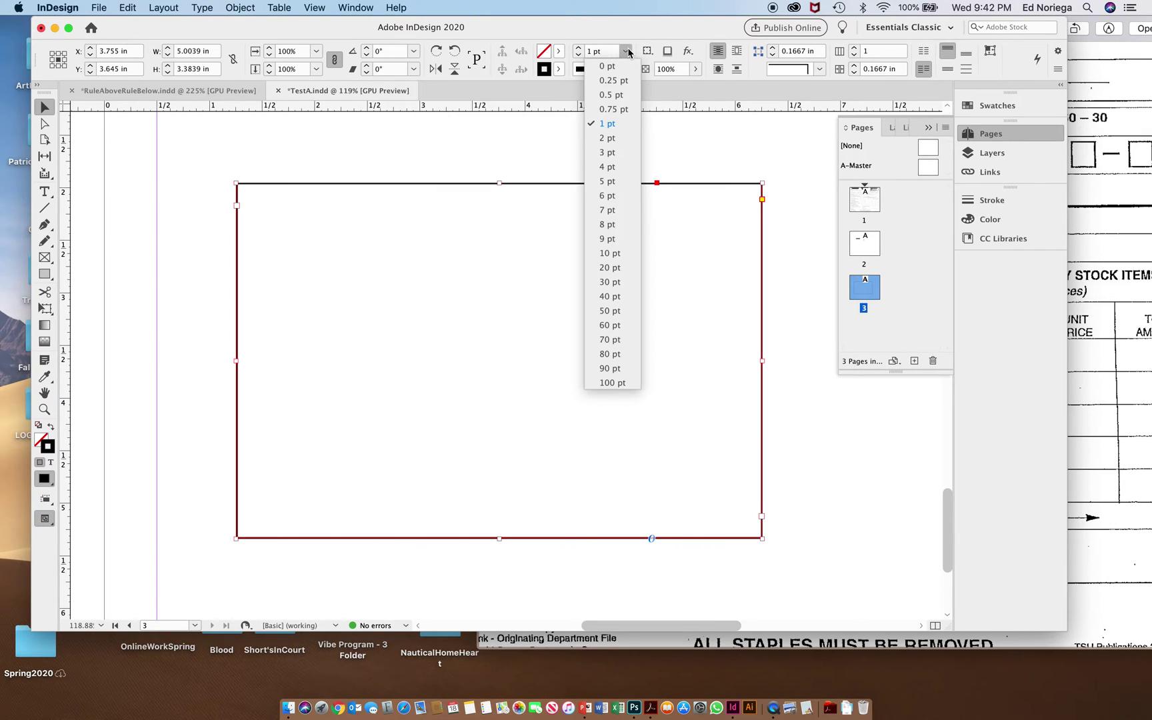
{"action": "left_click", "coordinate": [712, 377]}
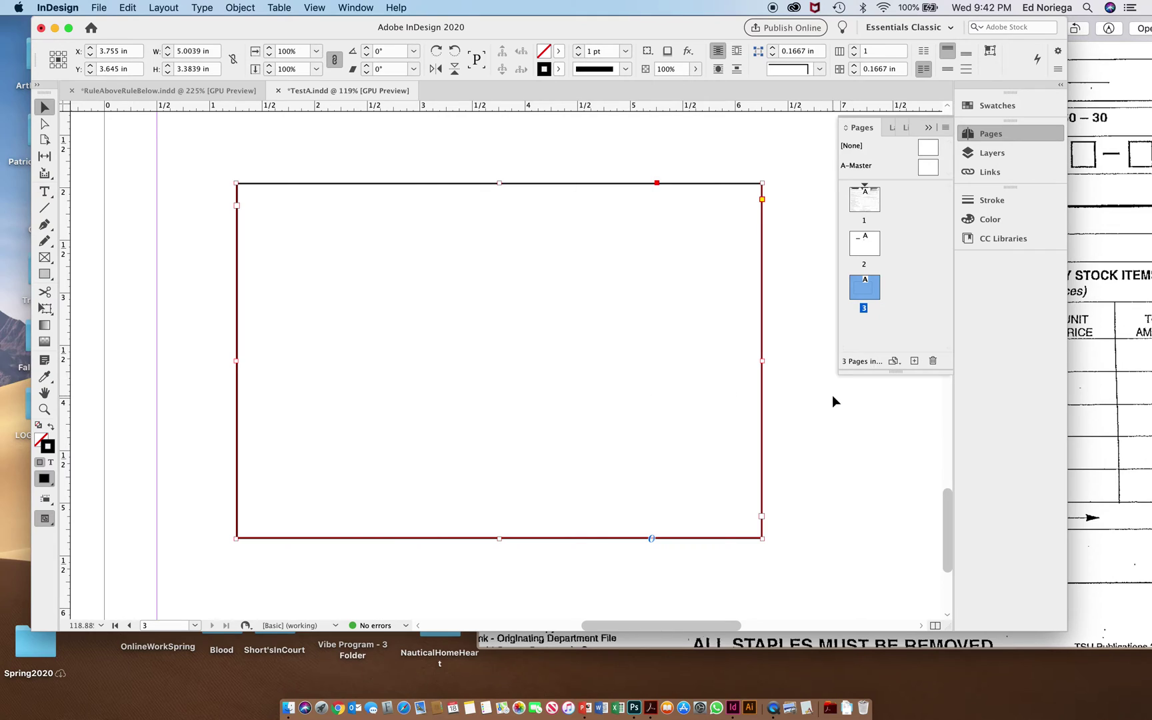
Place the text cursor inside the stroked frame and show hidden characters.
{"action": "left_click", "coordinate": [1109, 465]}
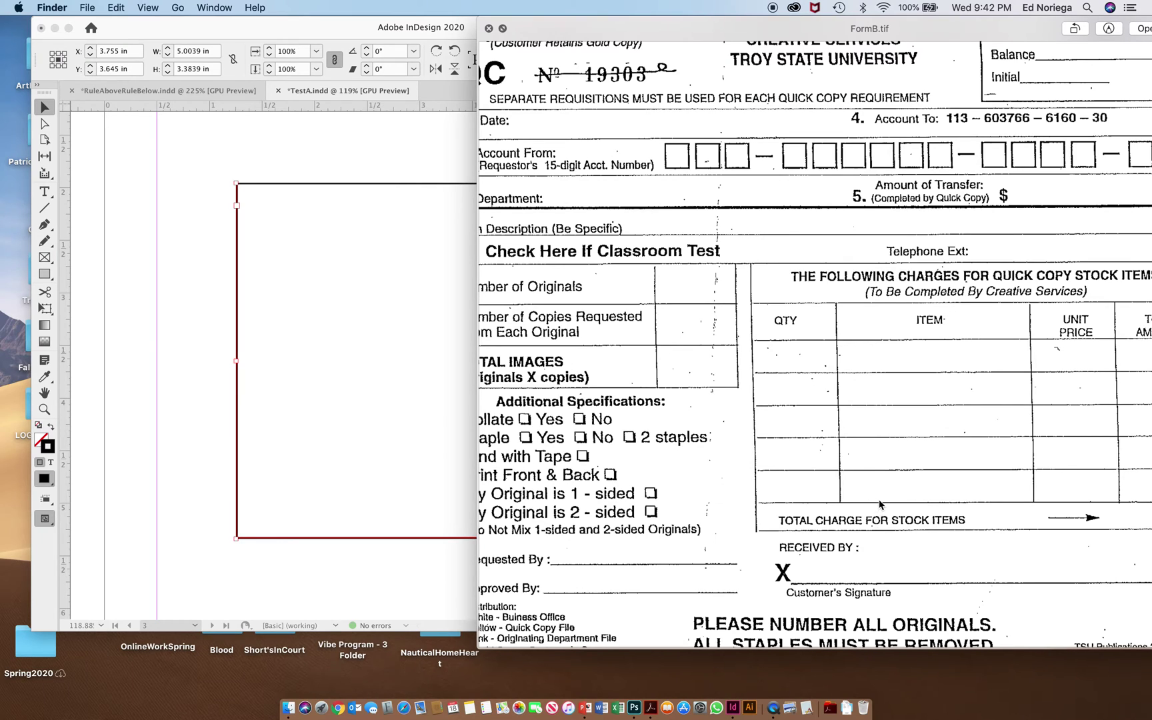
{"action": "left_click", "coordinate": [401, 428]}
{"action": "double_click", "coordinate": [422, 414]}
{"action": "left_click", "coordinate": [201, 8]}
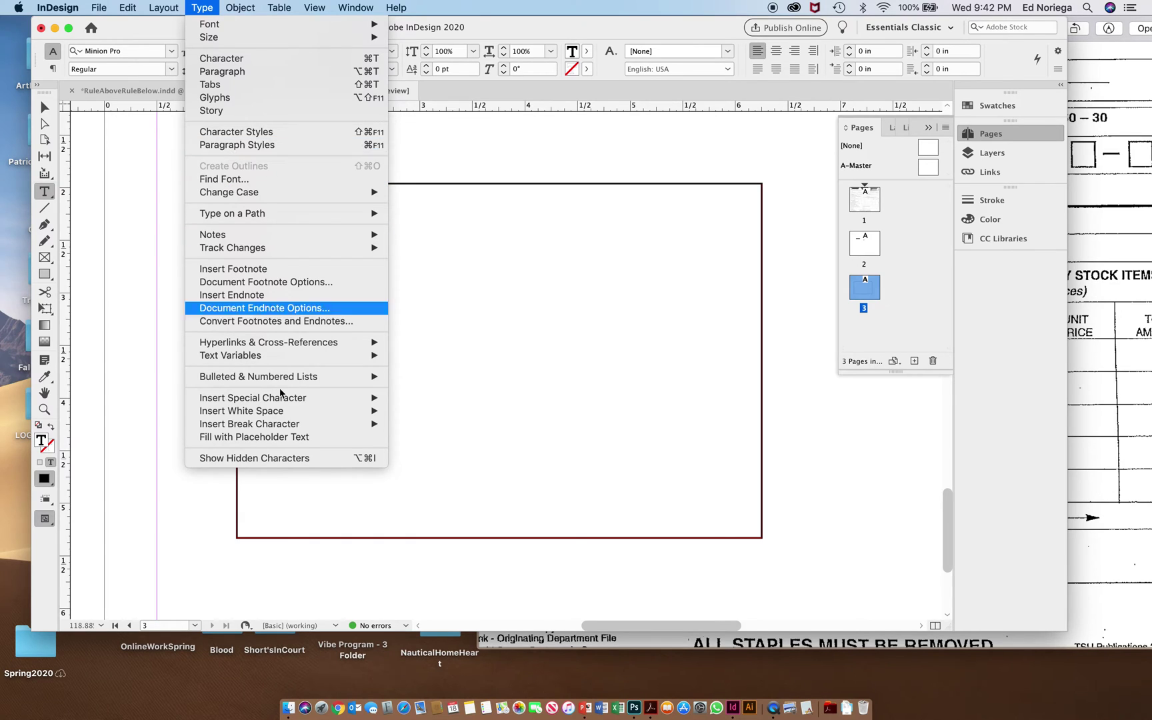
{"action": "left_click", "coordinate": [298, 460]}
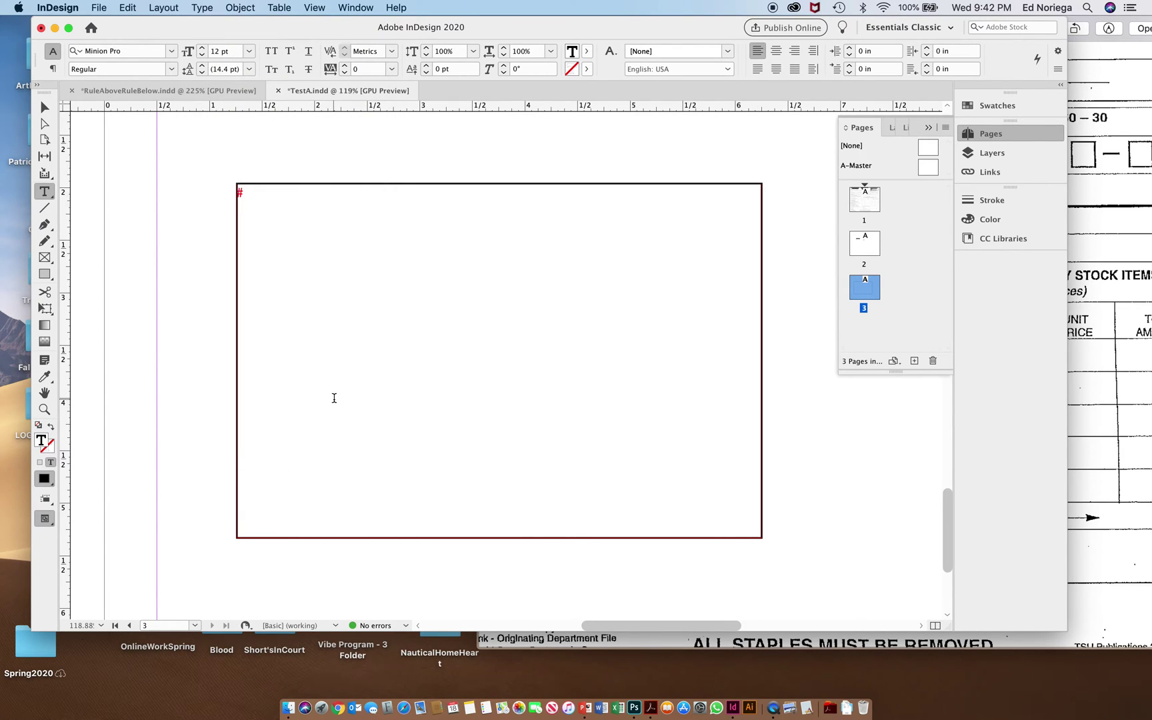
Add seven empty paragraphs in the text frame.
{"action": "key", "text": "Return"}
{"action": "key", "text": "Return"}
{"action": "key", "text": "Return"}
{"action": "key", "text": "Return"}
{"action": "key", "text": "Return"}
{"action": "key", "text": "Return"}
Turn on a Rule Below with 0.5 pt weight for all seven empty paragraphs using Paragraph Rules.
{"action": "mouse_move", "coordinate": [332, 389]}
{"action": "left_mouse_down"}
{"action": "mouse_move", "coordinate": [269, 266]}
{"action": "mouse_move", "coordinate": [272, 342]}
{"action": "mouse_move", "coordinate": [267, 332]}
{"action": "mouse_move", "coordinate": [239, 176]}
{"action": "left_mouse_up"}
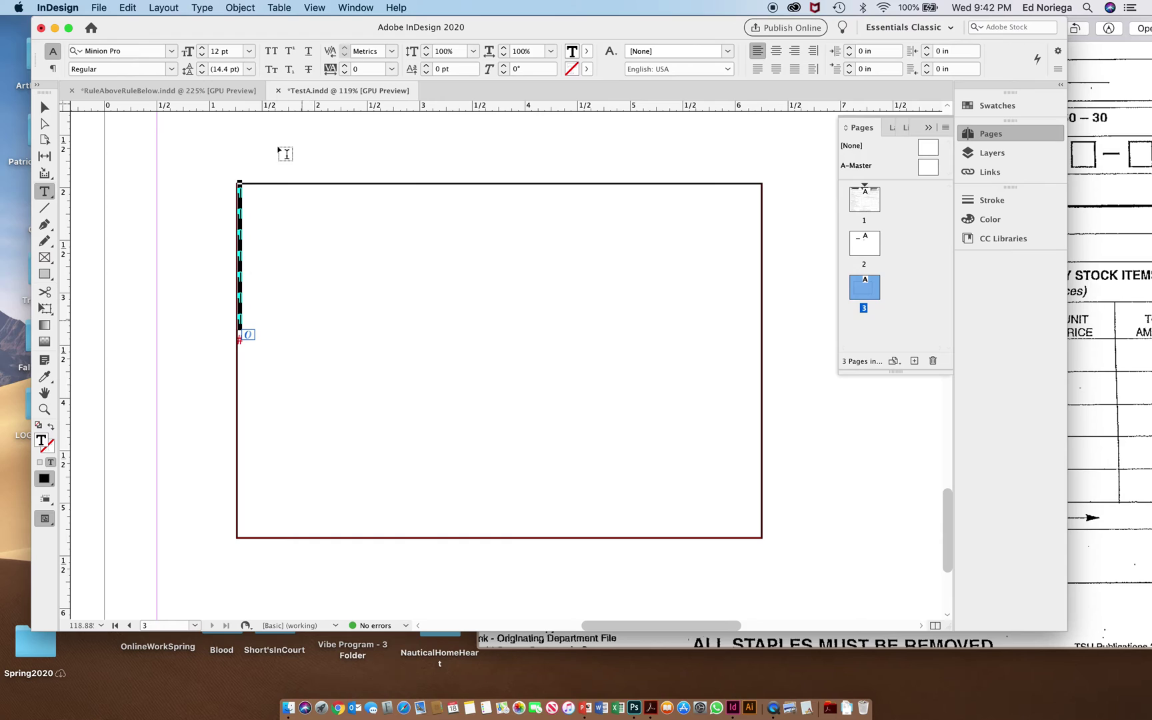
{"action": "left_click", "coordinate": [202, 7]}
{"action": "left_click", "coordinate": [242, 70]}
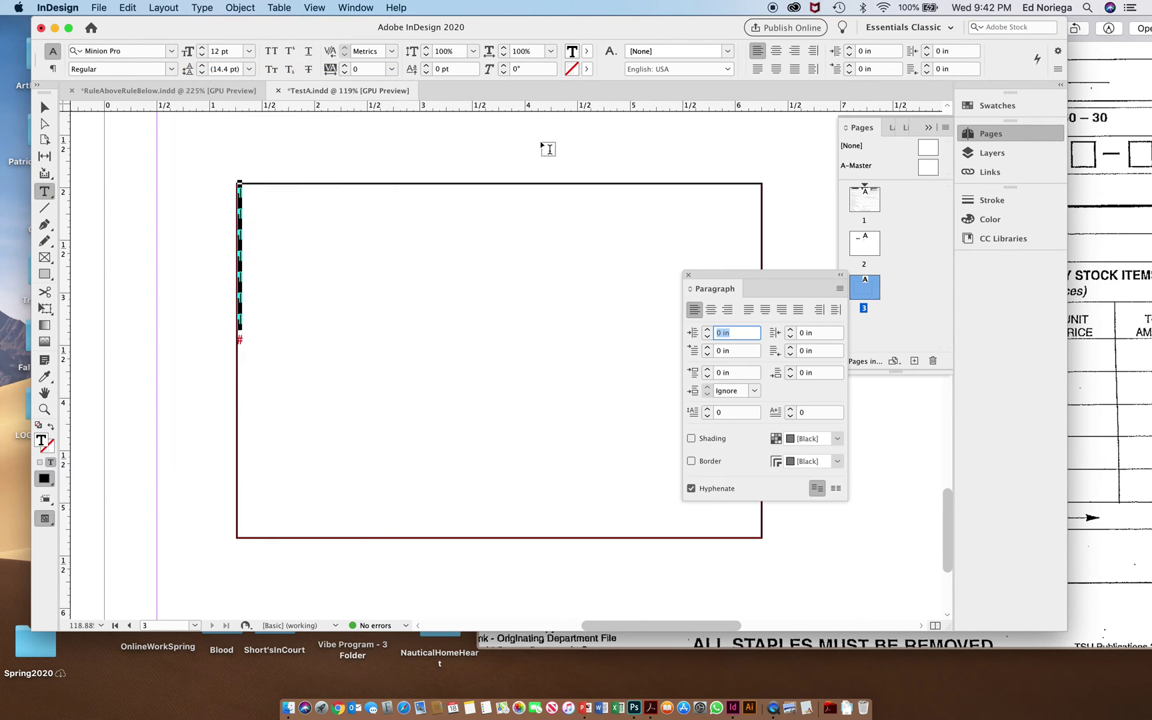
{"action": "left_click", "coordinate": [838, 289]}
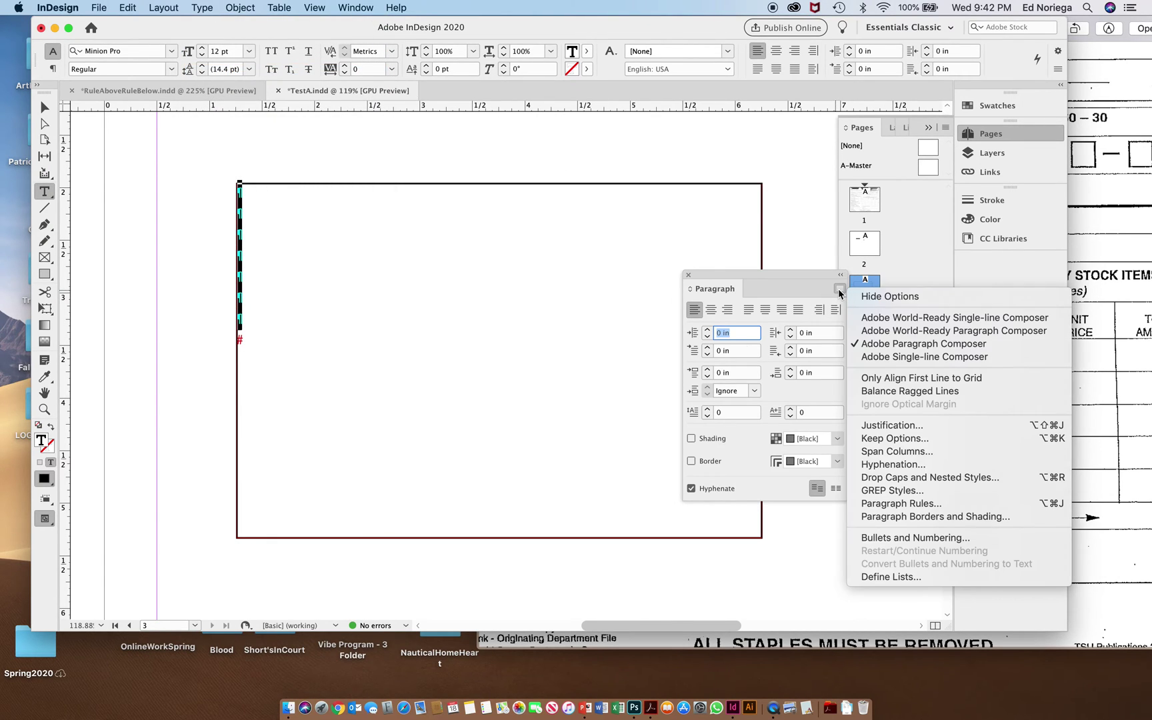
{"action": "left_click", "coordinate": [920, 504]}
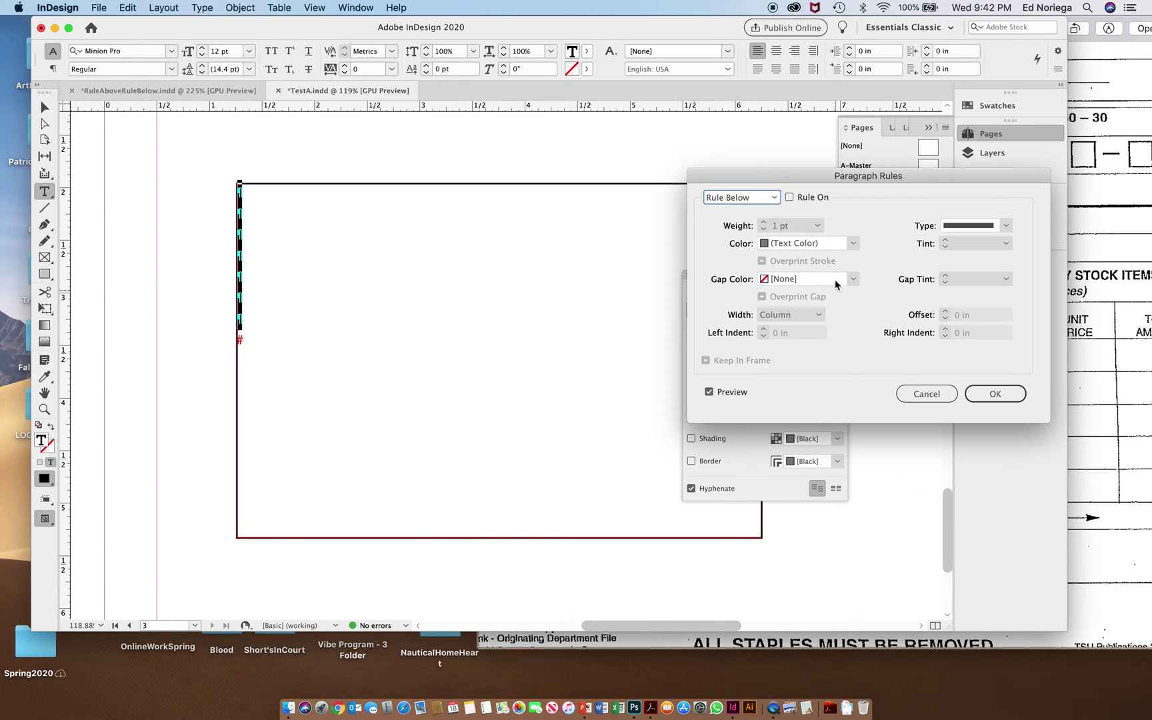
{"action": "left_click", "coordinate": [789, 198]}
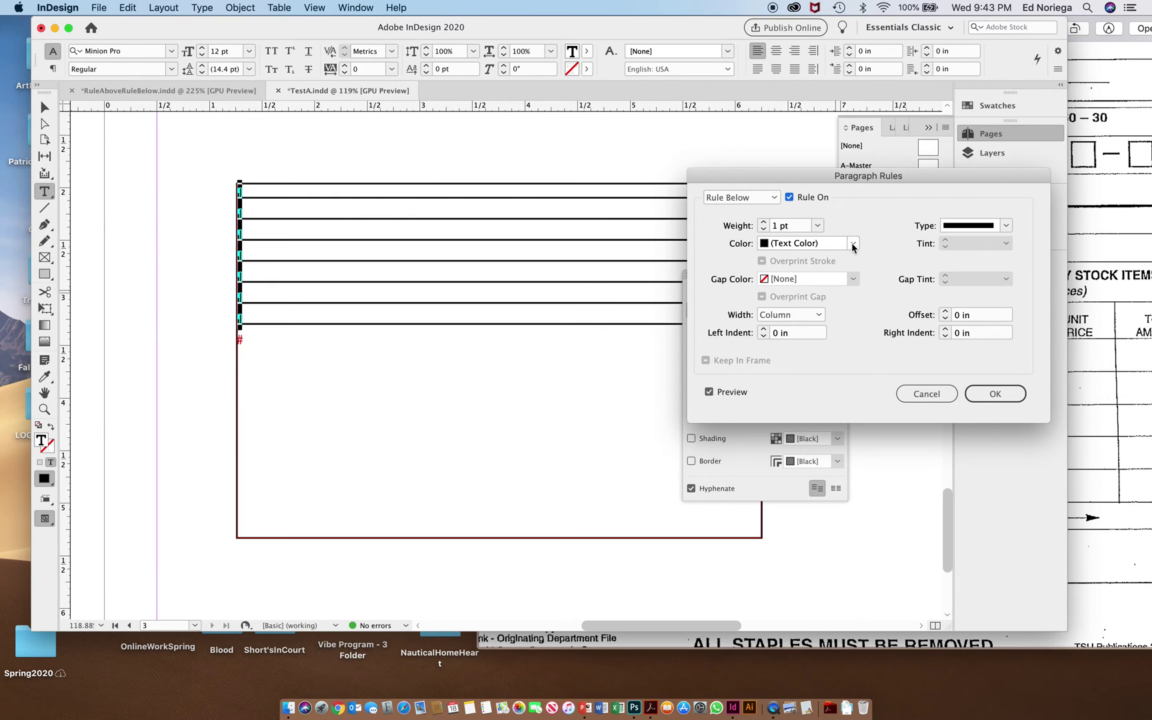
{"action": "left_click", "coordinate": [818, 227]}
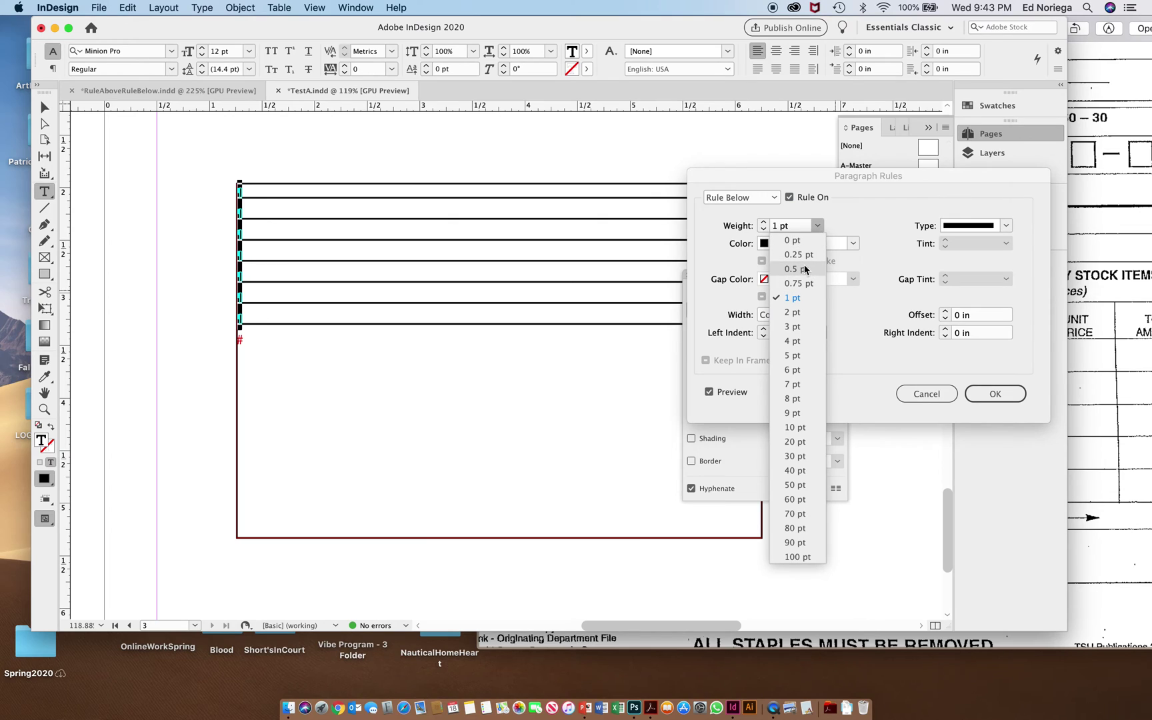
{"action": "left_click", "coordinate": [805, 270]}
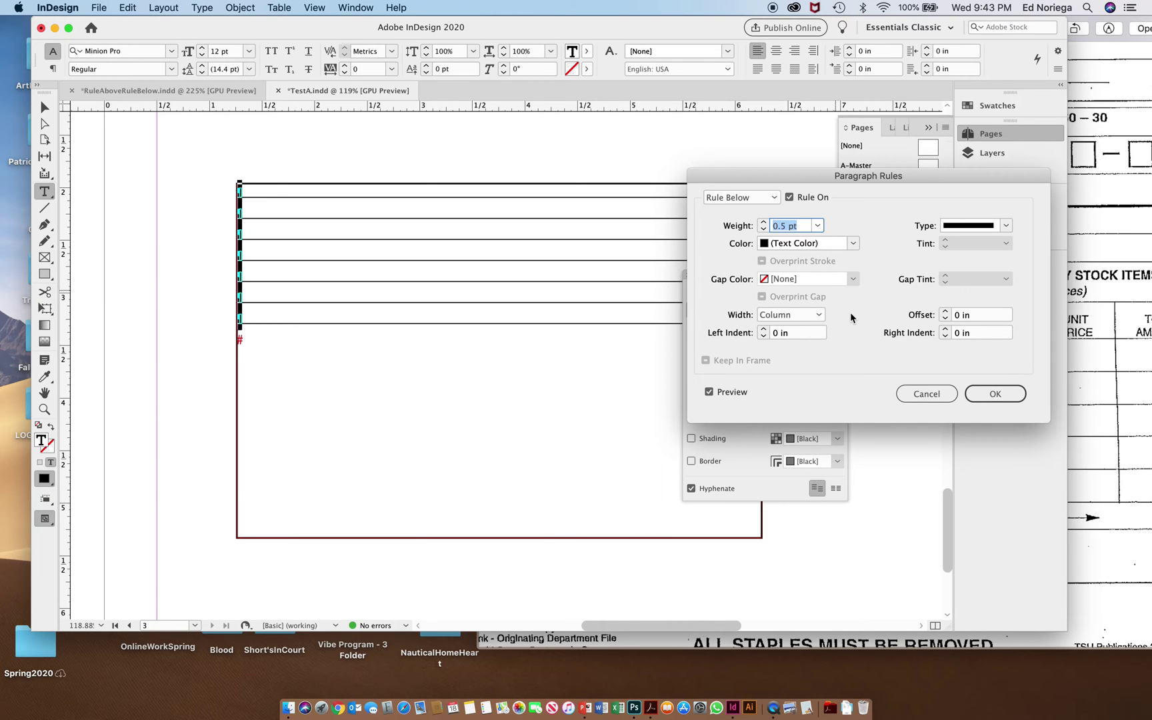
{"action": "left_click_drag", "start_coordinate": [852, 184], "coordinate": [973, 170]}
{"action": "left_click", "coordinate": [1115, 386]}
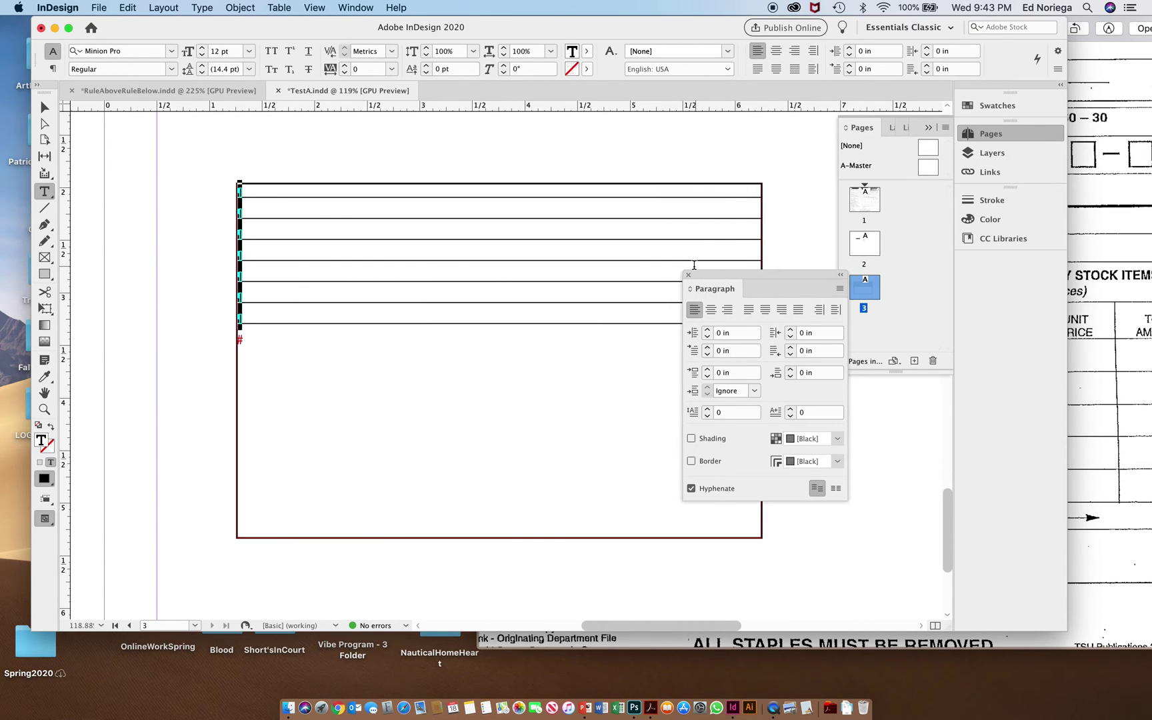
{"action": "left_click", "coordinate": [688, 276]}
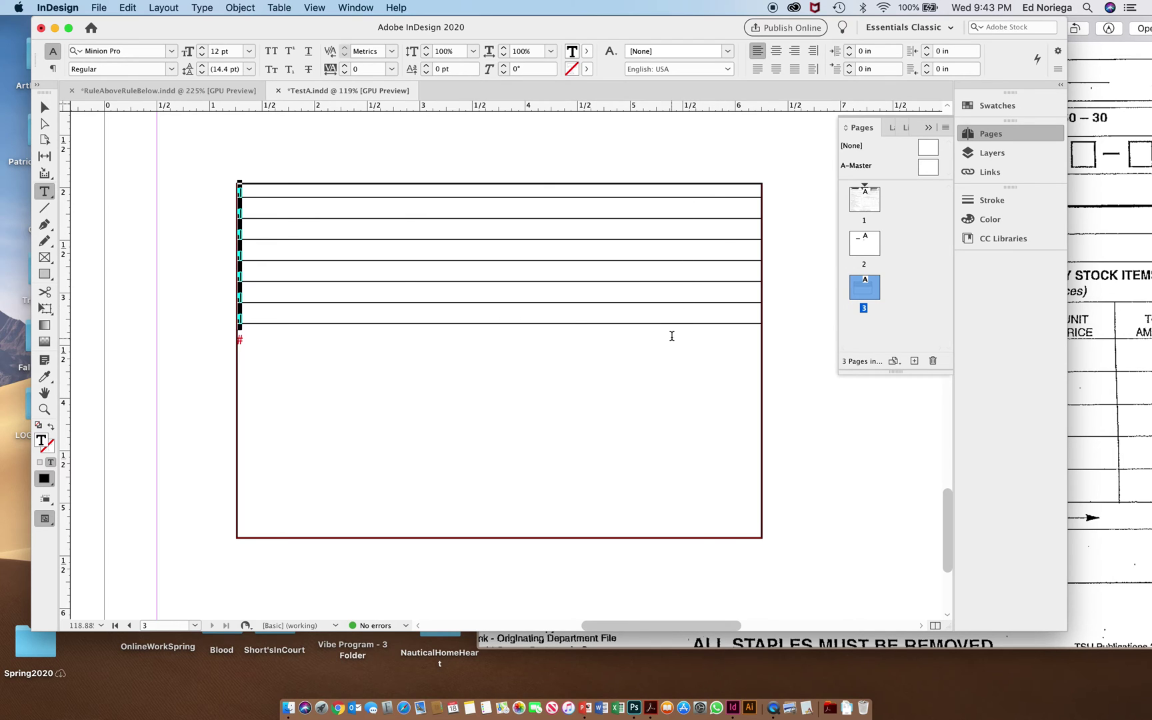
Increase the leading of all the ruled paragraphs to 20 pt.
{"action": "left_click", "coordinate": [518, 417]}
{"action": "left_click_drag", "start_coordinate": [540, 429], "coordinate": [385, 173]}
{"action": "left_click", "coordinate": [203, 66]}
{"action": "left_click", "coordinate": [203, 66]}
{"action": "left_click", "coordinate": [203, 66]}
{"action": "left_click", "coordinate": [204, 66]}
{"action": "left_click", "coordinate": [203, 66]}
{"action": "left_click", "coordinate": [203, 66]}
{"action": "left_click", "coordinate": [274, 187]}
Raise the leading of the first six ruled paragraphs to 31 pt.
{"action": "left_click_drag", "start_coordinate": [303, 368], "coordinate": [280, 170]}
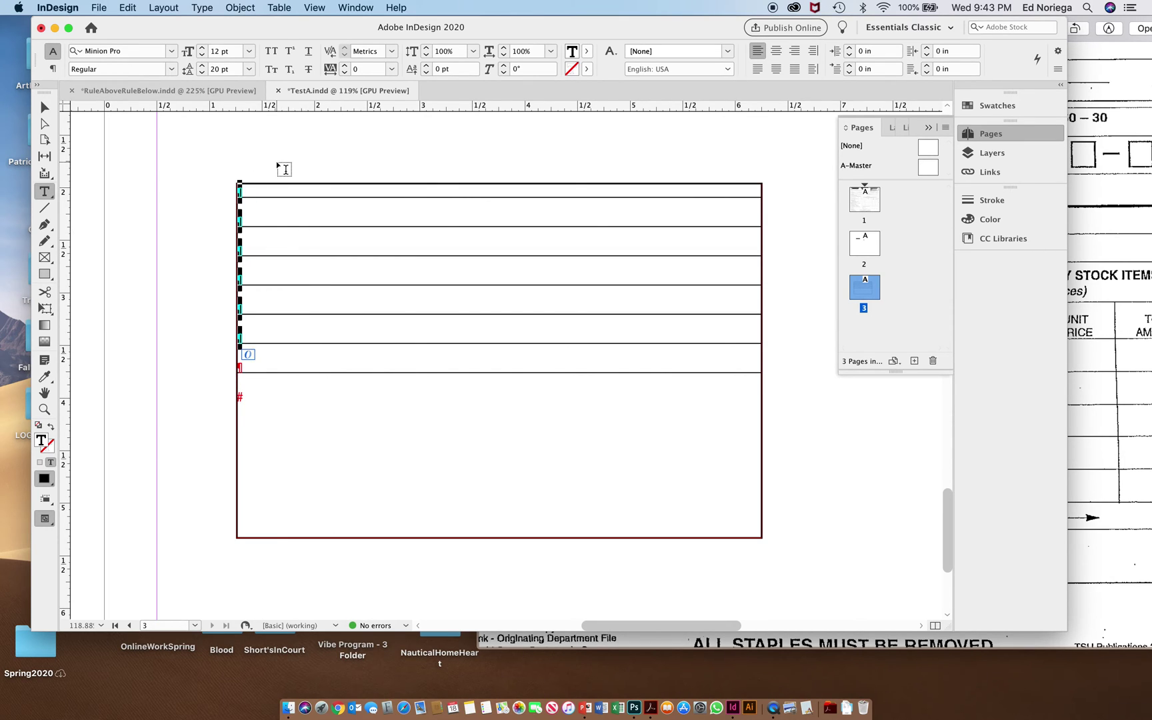
{"action": "left_click", "coordinate": [202, 67]}
{"action": "left_click", "coordinate": [202, 67]}
{"action": "left_click", "coordinate": [202, 66]}
{"action": "left_click", "coordinate": [202, 66]}
{"action": "left_click", "coordinate": [202, 66]}
{"action": "left_click", "coordinate": [202, 67]}
{"action": "left_click", "coordinate": [202, 66]}
{"action": "left_click", "coordinate": [202, 66]}
{"action": "left_click", "coordinate": [202, 67]}
{"action": "left_click", "coordinate": [202, 66]}
{"action": "left_click", "coordinate": [202, 67]}
Set the leading of all seven ruled paragraphs, including the last one, to a uniform 31 pt.
{"action": "left_click", "coordinate": [244, 462], "text": "shift"}
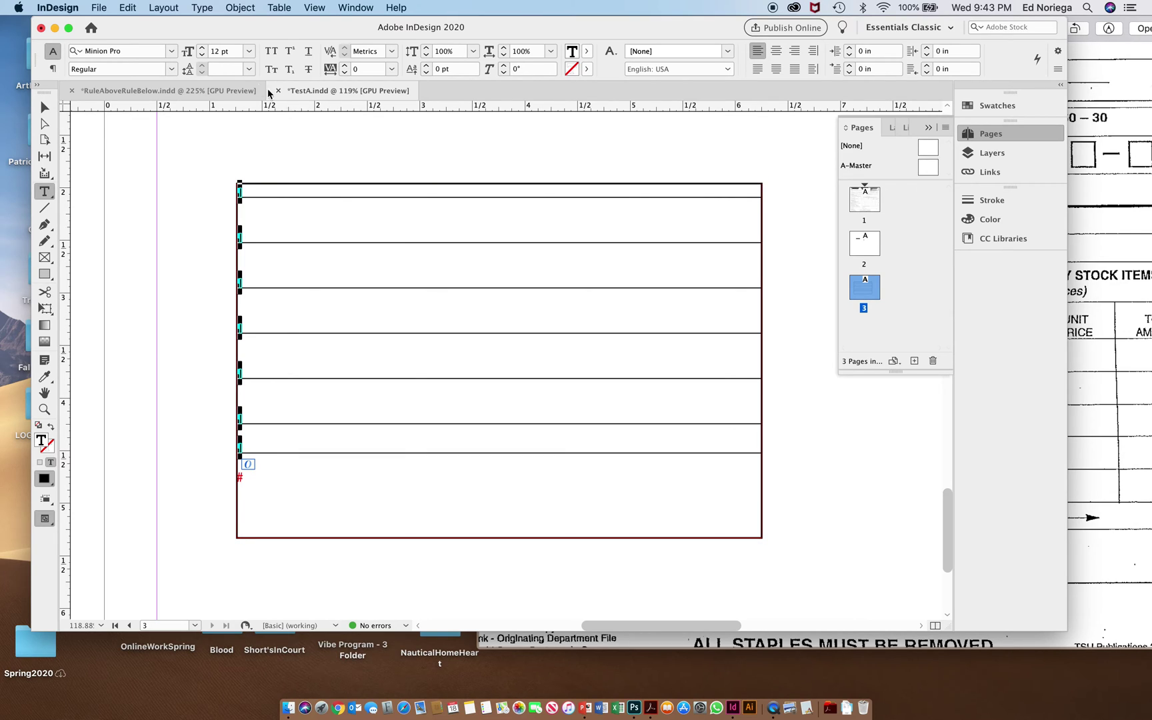
{"action": "left_click", "coordinate": [218, 71]}
{"action": "type", "text": "15"}
{"action": "key", "text": "Return"}
{"action": "left_click", "coordinate": [202, 66]}
{"action": "left_click", "coordinate": [202, 65]}
{"action": "left_click", "coordinate": [202, 65]}
{"action": "left_click", "coordinate": [202, 66]}
{"action": "left_click", "coordinate": [202, 65]}
{"action": "left_click", "coordinate": [202, 65]}
{"action": "left_click", "coordinate": [202, 65]}
{"action": "left_click", "coordinate": [202, 65]}
{"action": "left_click", "coordinate": [202, 66]}
{"action": "left_click", "coordinate": [202, 65]}
Insert a forced line break at the start of the first ruled paragraph to deepen the heading row.
{"action": "left_click", "coordinate": [272, 181]}
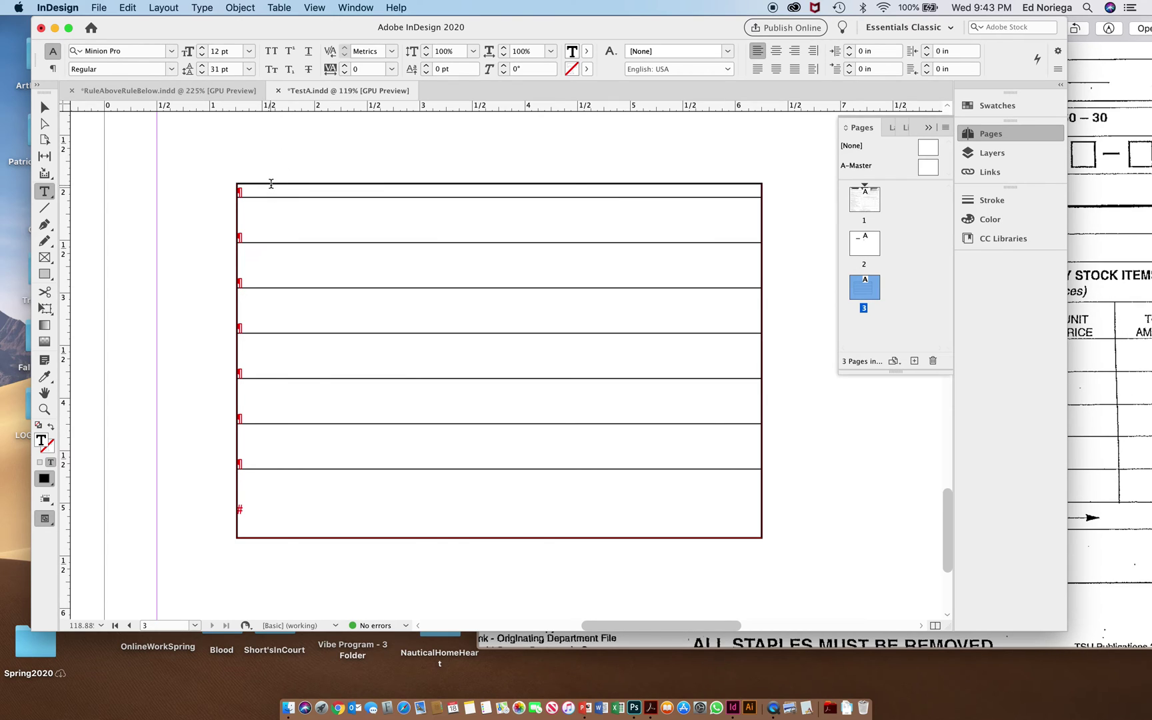
{"action": "left_click", "coordinate": [278, 186]}
{"action": "left_click", "coordinate": [280, 187]}
{"action": "key", "text": "Return"}
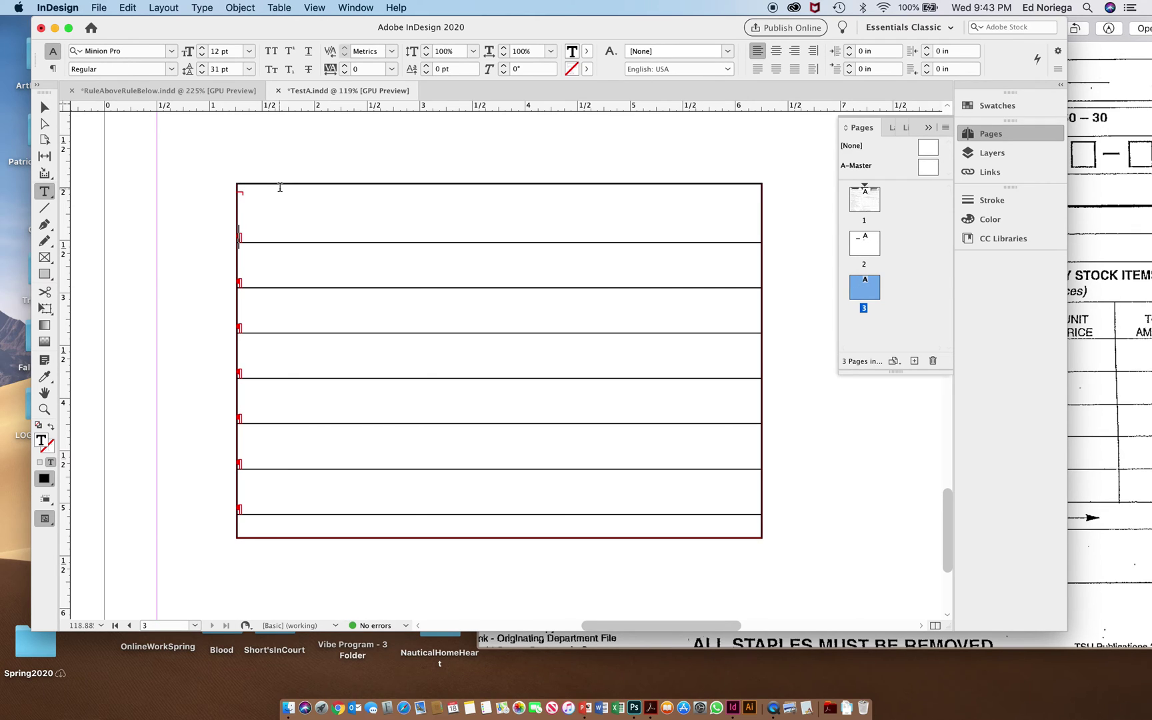
Reduce the leading of the first ruled paragraph's second line to about 19 pt to tighten the heading row.
{"action": "left_click", "coordinate": [270, 211]}
{"action": "left_click", "coordinate": [264, 225]}
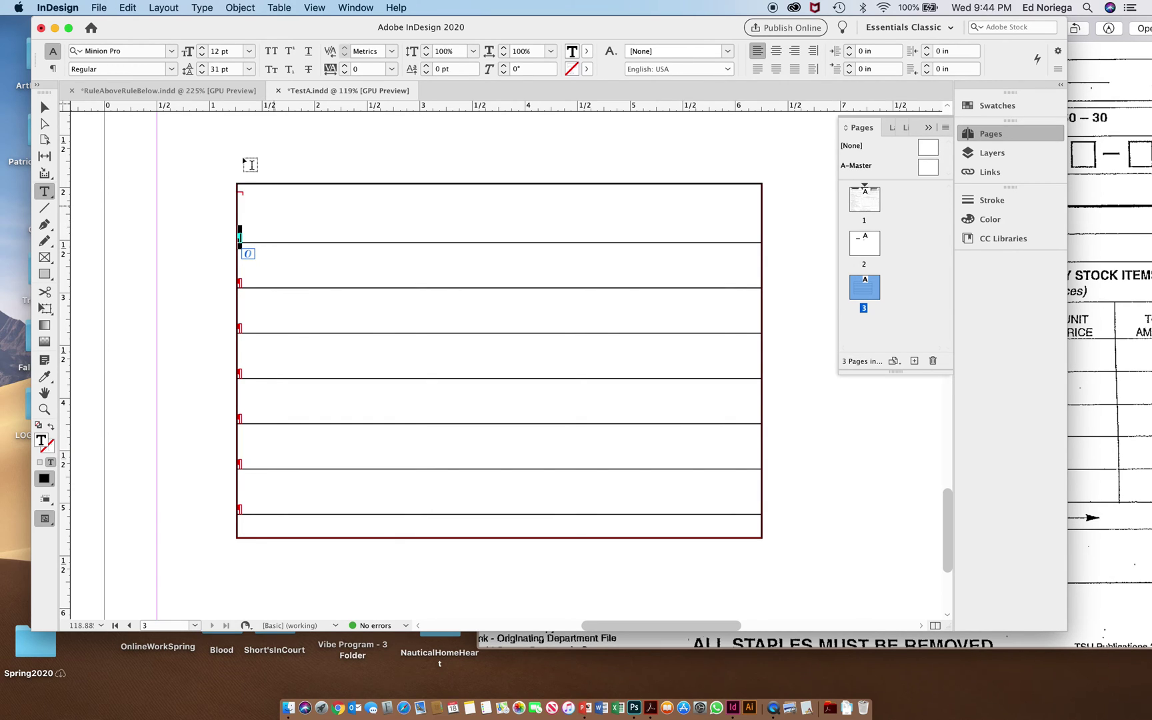
{"action": "left_click", "coordinate": [202, 72]}
{"action": "left_click", "coordinate": [201, 72]}
{"action": "left_click", "coordinate": [201, 72]}
{"action": "left_click", "coordinate": [201, 72]}
{"action": "left_click", "coordinate": [201, 72]}
{"action": "left_click", "coordinate": [202, 72]}
{"action": "left_click", "coordinate": [201, 71]}
{"action": "left_click", "coordinate": [201, 72]}
{"action": "left_click", "coordinate": [202, 72]}
{"action": "left_click", "coordinate": [202, 72]}
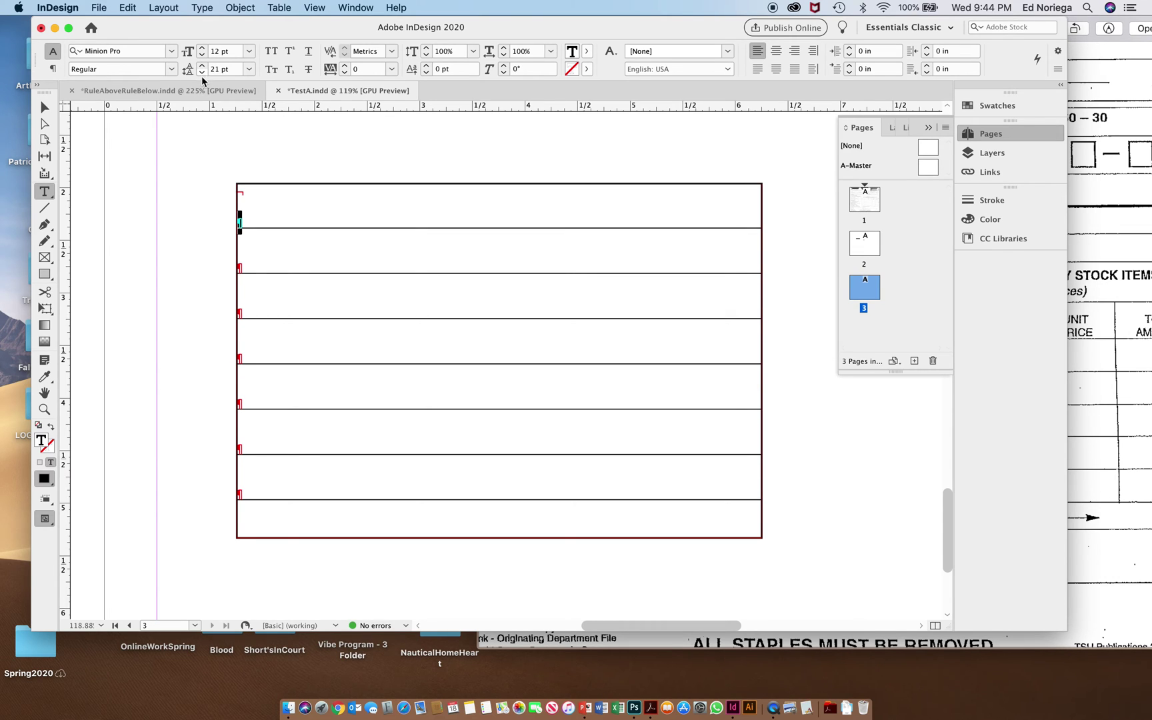
{"action": "left_click", "coordinate": [201, 72]}
{"action": "left_click", "coordinate": [201, 72]}
{"action": "left_click", "coordinate": [390, 299]}
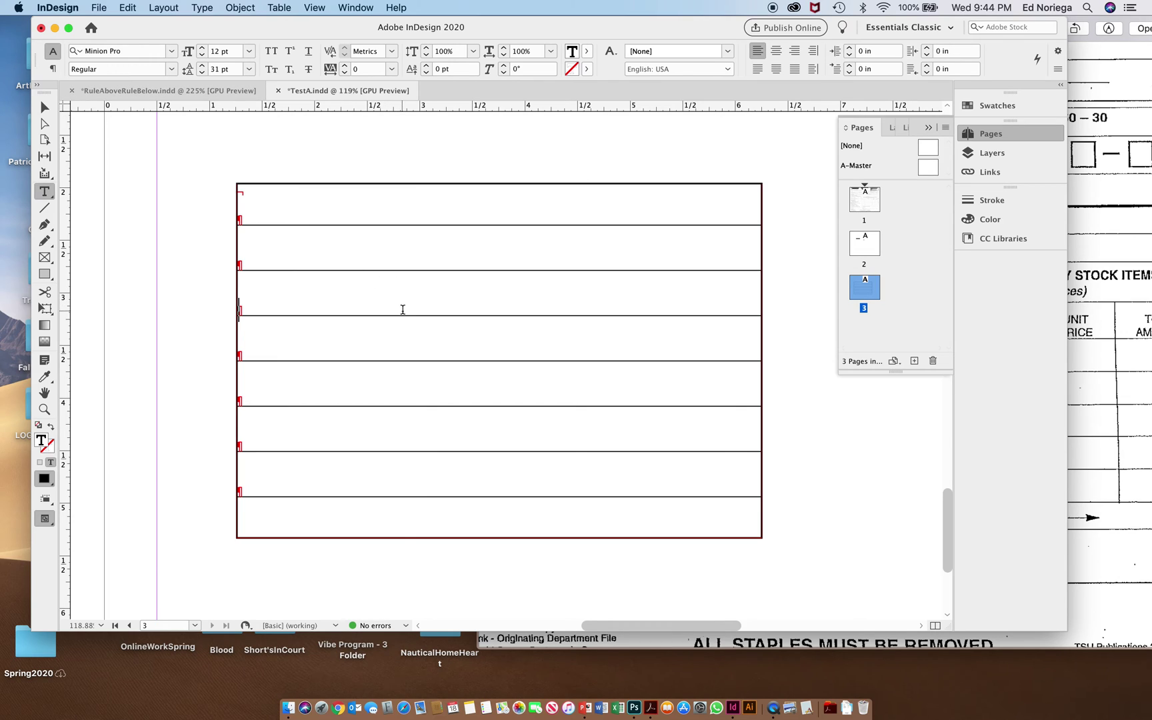
Draw a vertical line about 2.58 in long from the first rule to the last, with a 0.5 pt black stroke.
{"action": "left_click", "coordinate": [45, 208]}
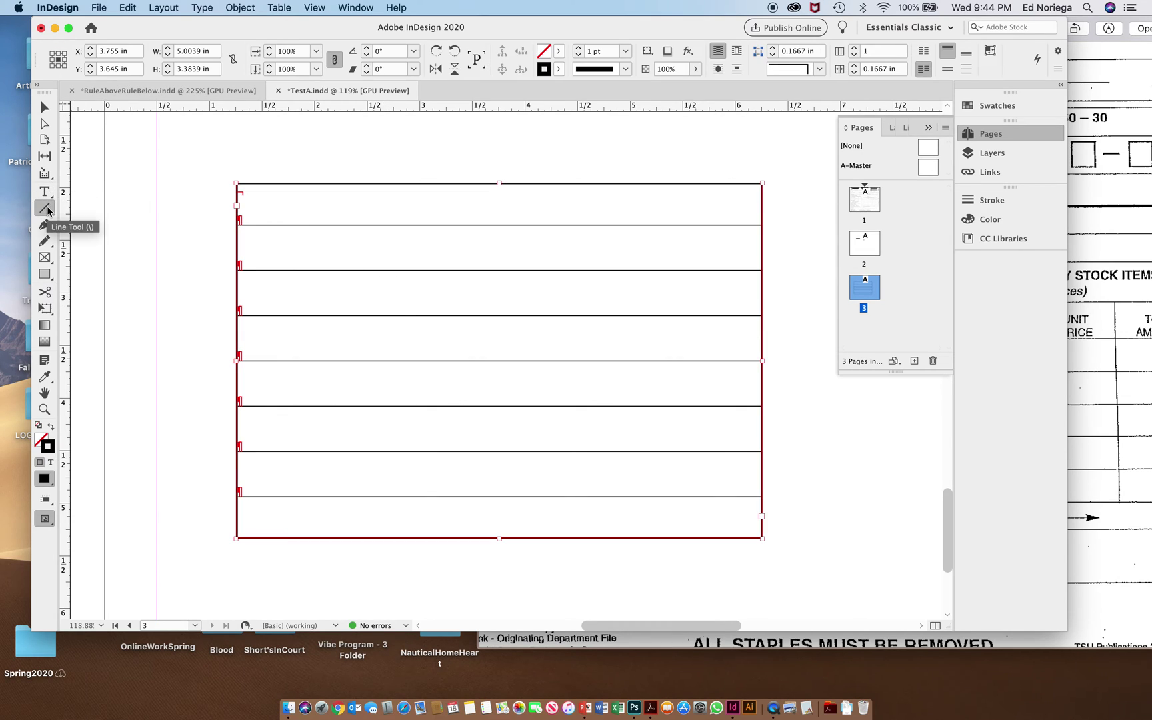
{"action": "left_click_drag", "start_coordinate": [316, 225], "coordinate": [319, 497]}
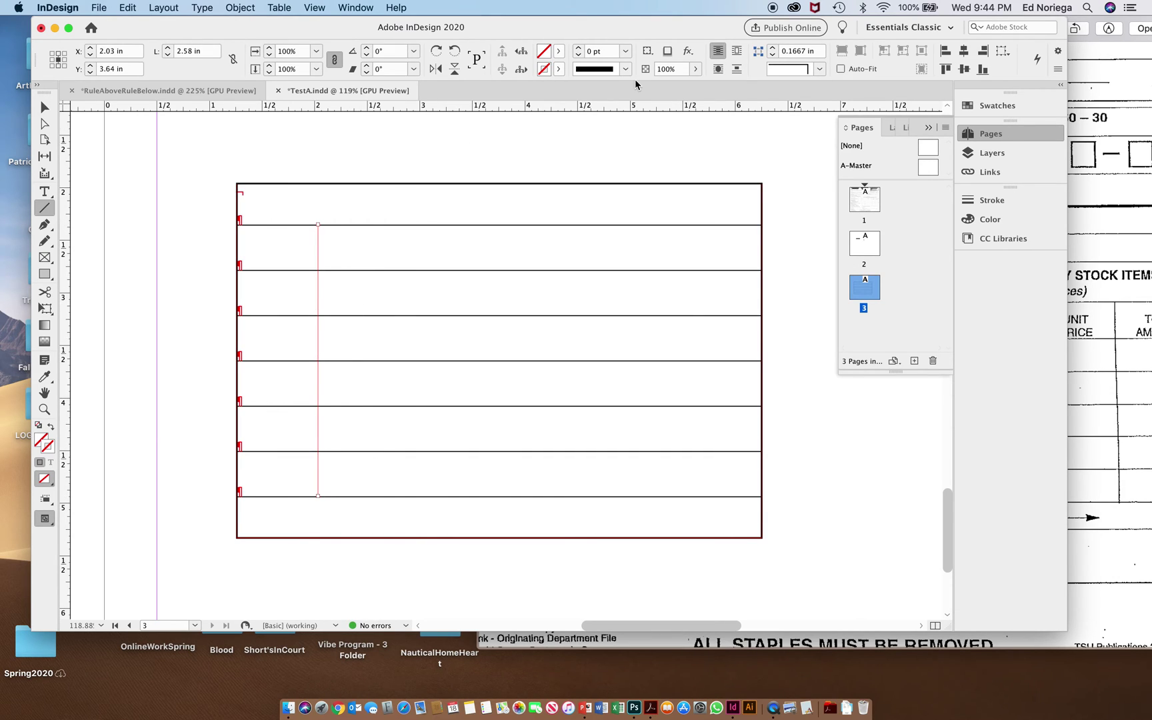
{"action": "left_click", "coordinate": [626, 52]}
{"action": "left_click", "coordinate": [612, 80]}
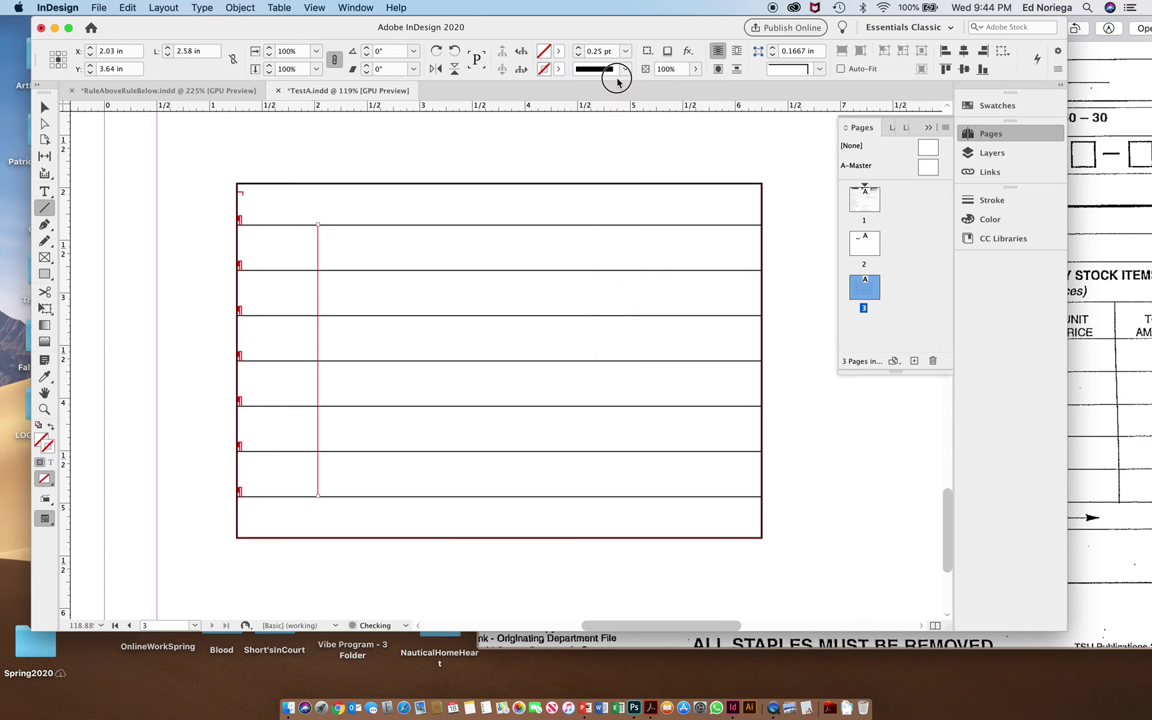
{"action": "left_click", "coordinate": [625, 51]}
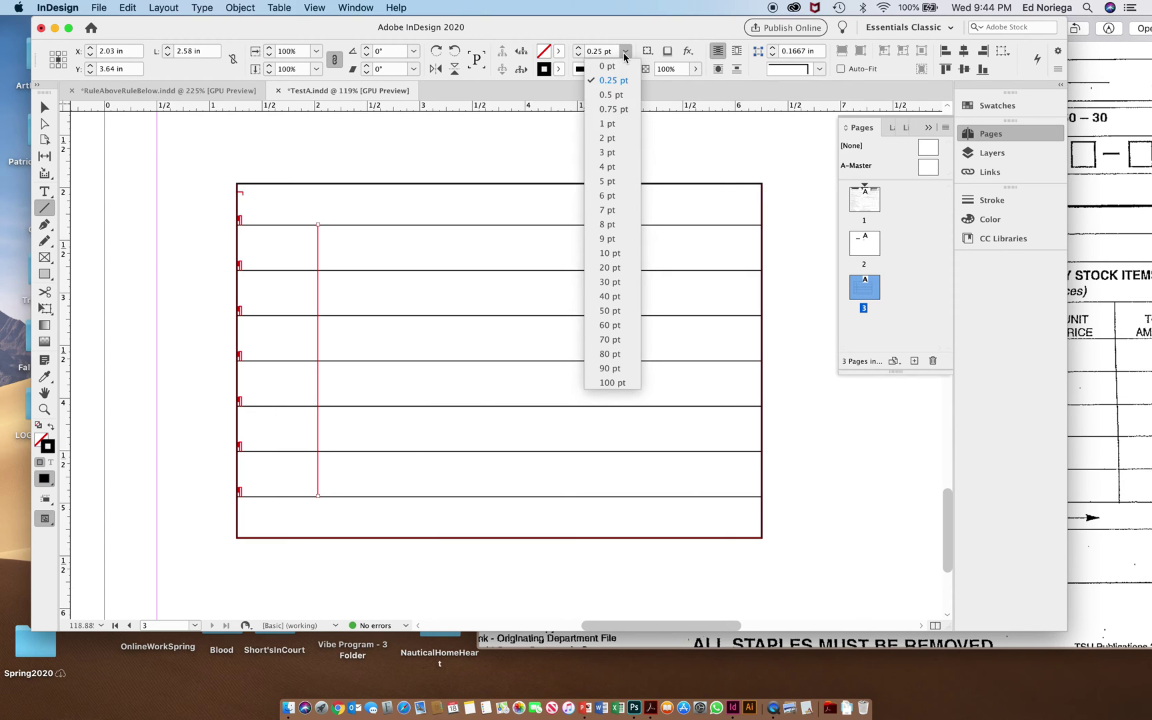
{"action": "left_click", "coordinate": [611, 97]}
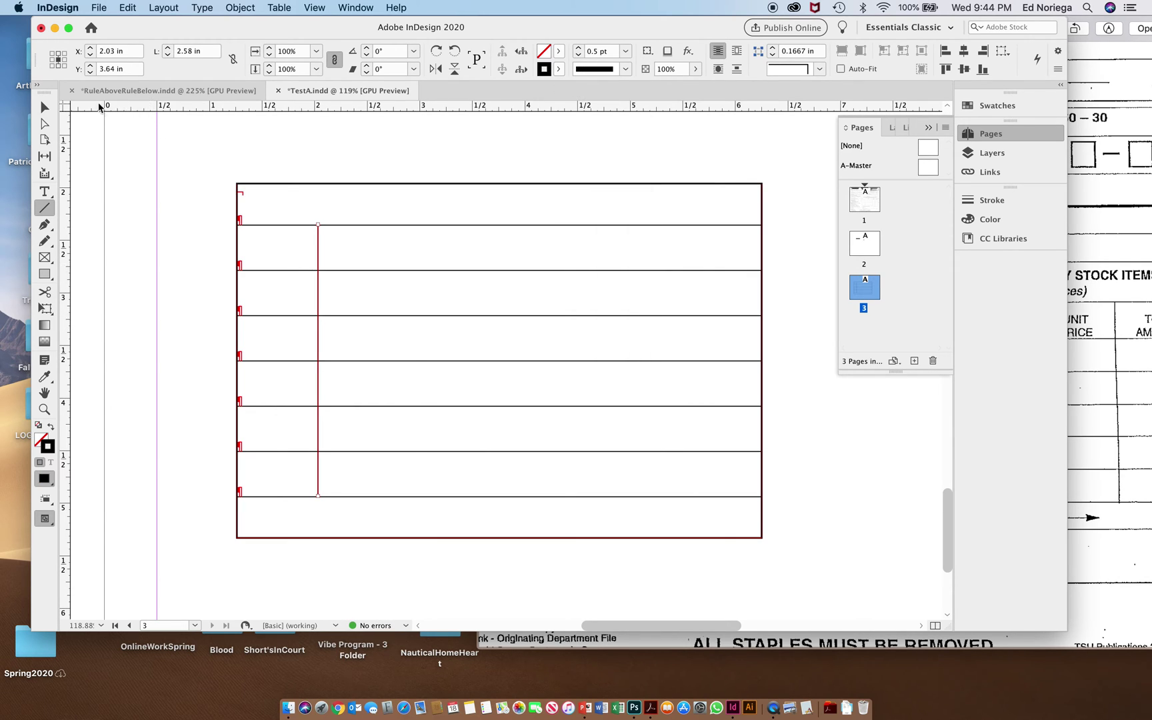
Duplicate the vertical line twice to form the two narrow columns near the frame's right edge, one at about X 5.58 in.
{"action": "left_click", "coordinate": [45, 107]}
{"action": "left_click", "coordinate": [146, 195]}
{"action": "left_click", "coordinate": [319, 294]}
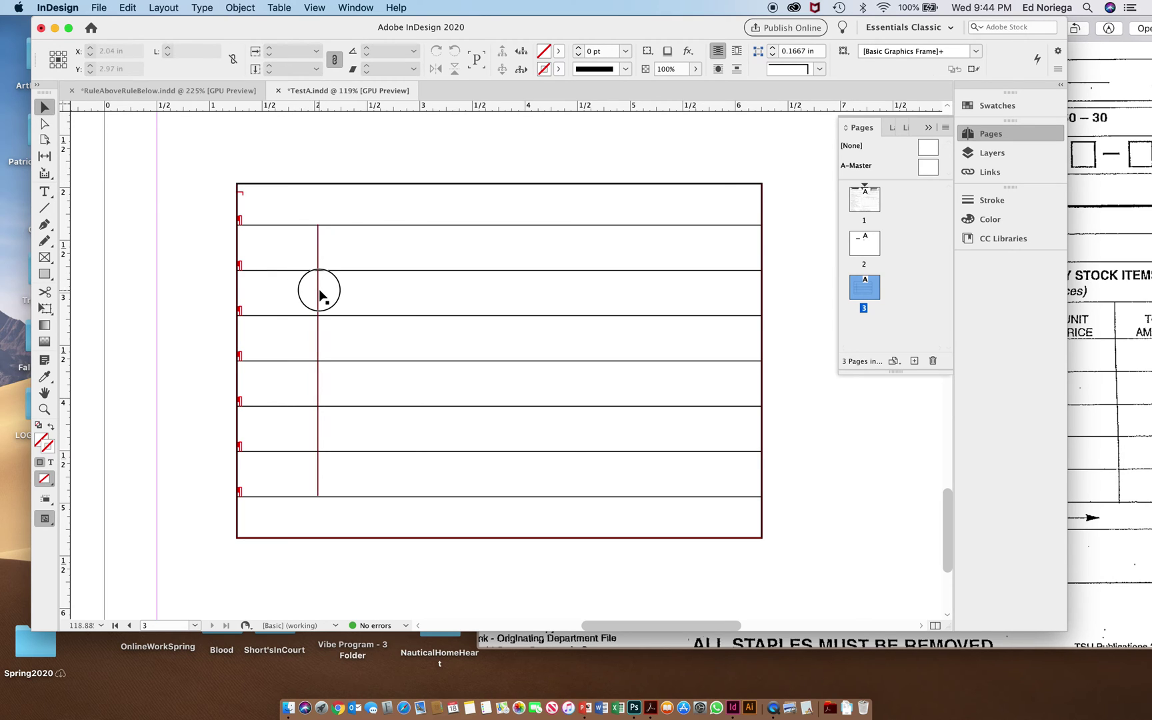
{"action": "left_click_drag", "start_coordinate": [320, 293], "coordinate": [496, 313]}
{"action": "key", "text": "super+z"}
{"action": "left_click_drag", "start_coordinate": [319, 293], "coordinate": [693, 302]}
{"action": "left_click", "coordinate": [619, 304]}
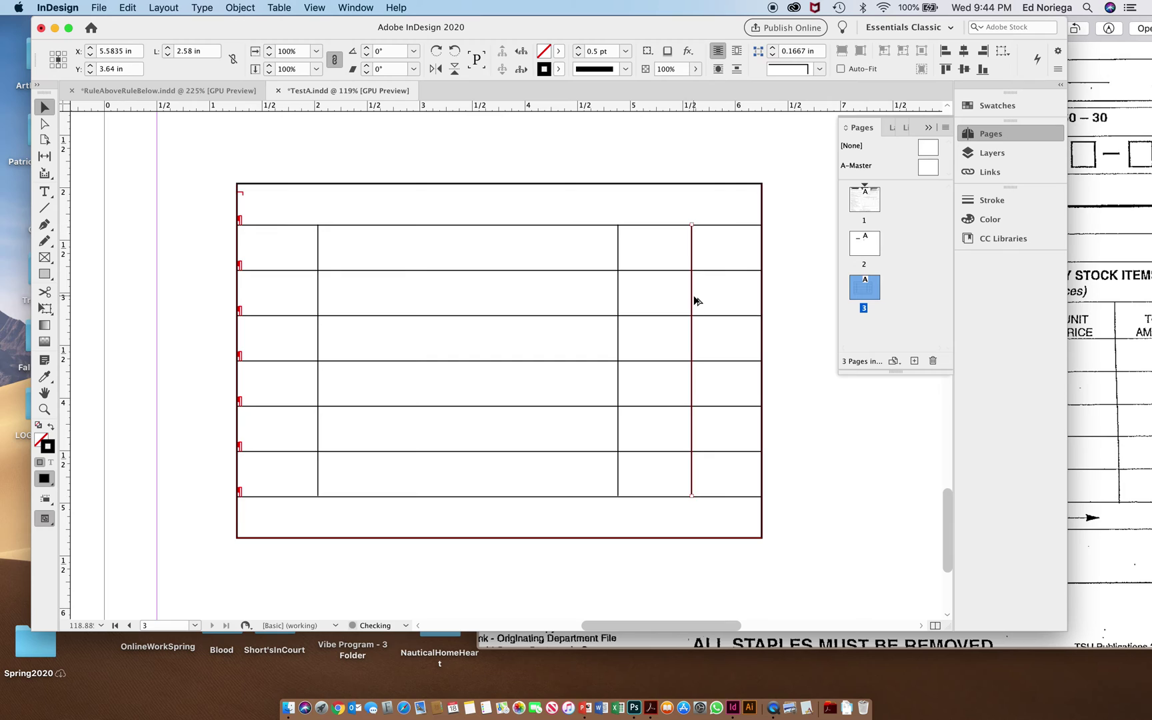
Move the first vertical line down slightly so its upper end sits flush with the first horizontal rule.
{"action": "left_click", "coordinate": [448, 520]}
{"action": "left_click", "coordinate": [146, 381]}
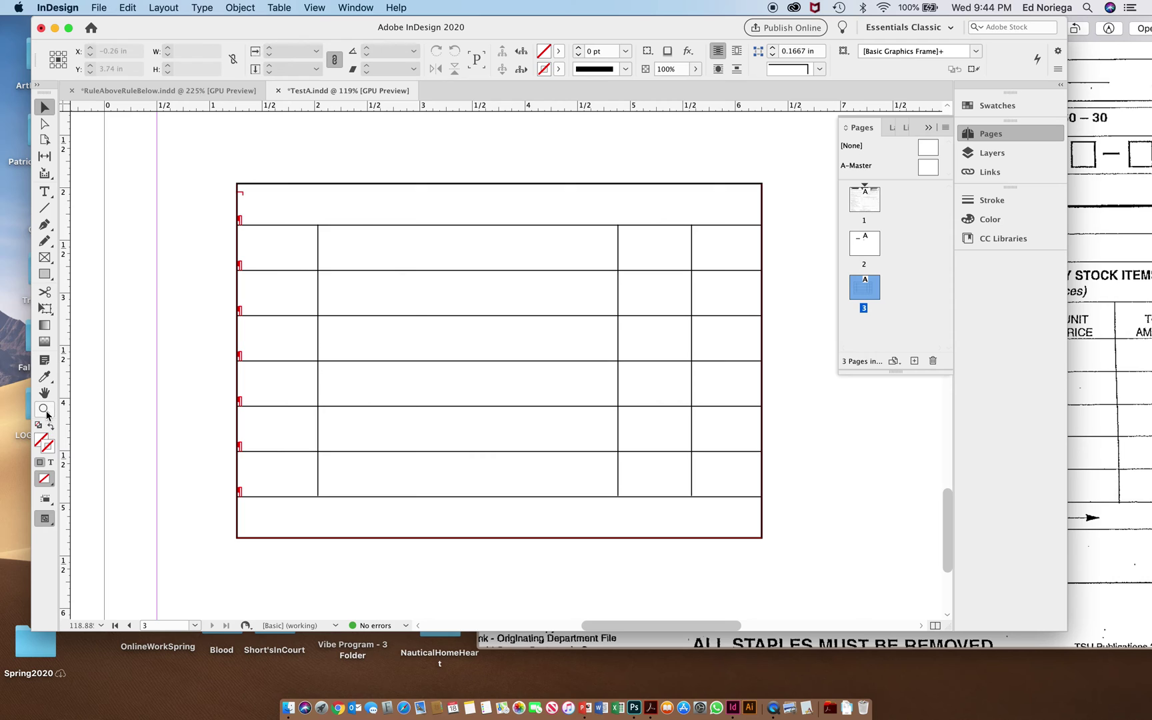
{"action": "scroll", "coordinate": [313, 233], "scroll_direction": "up", "scroll_amount": 6}
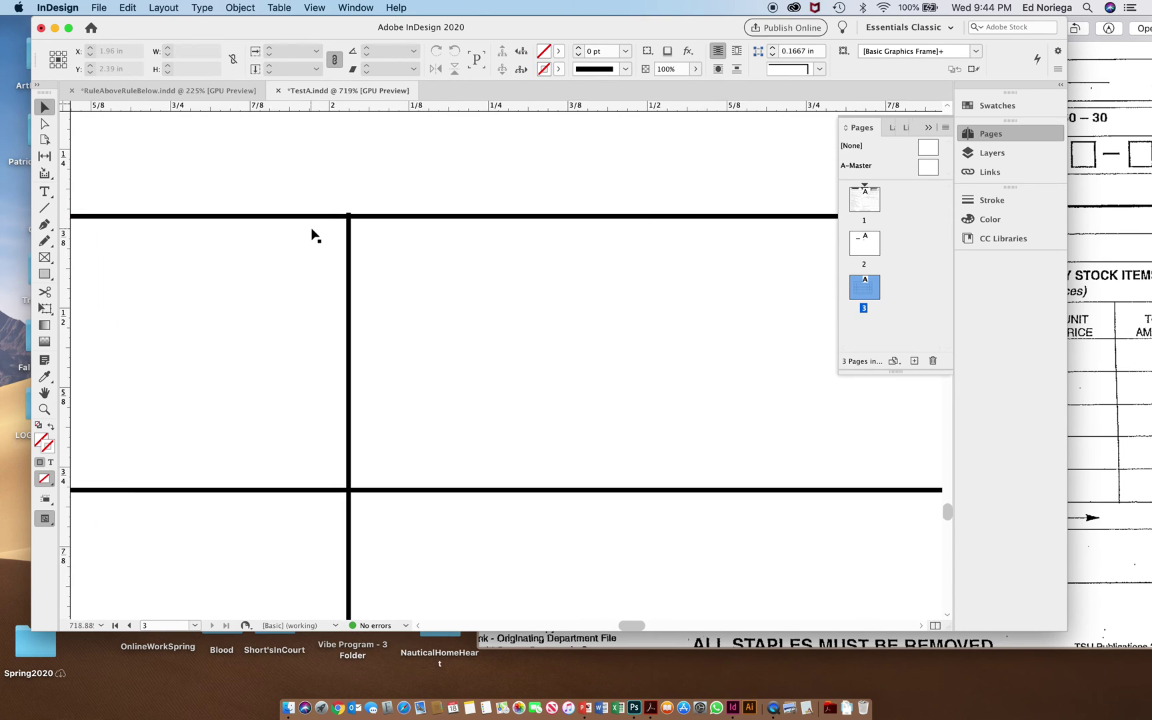
{"action": "scroll", "coordinate": [314, 233], "scroll_direction": "up", "scroll_amount": 1}
{"action": "left_click_drag", "start_coordinate": [358, 223], "coordinate": [357, 227]}
{"action": "left_click", "coordinate": [370, 211]}
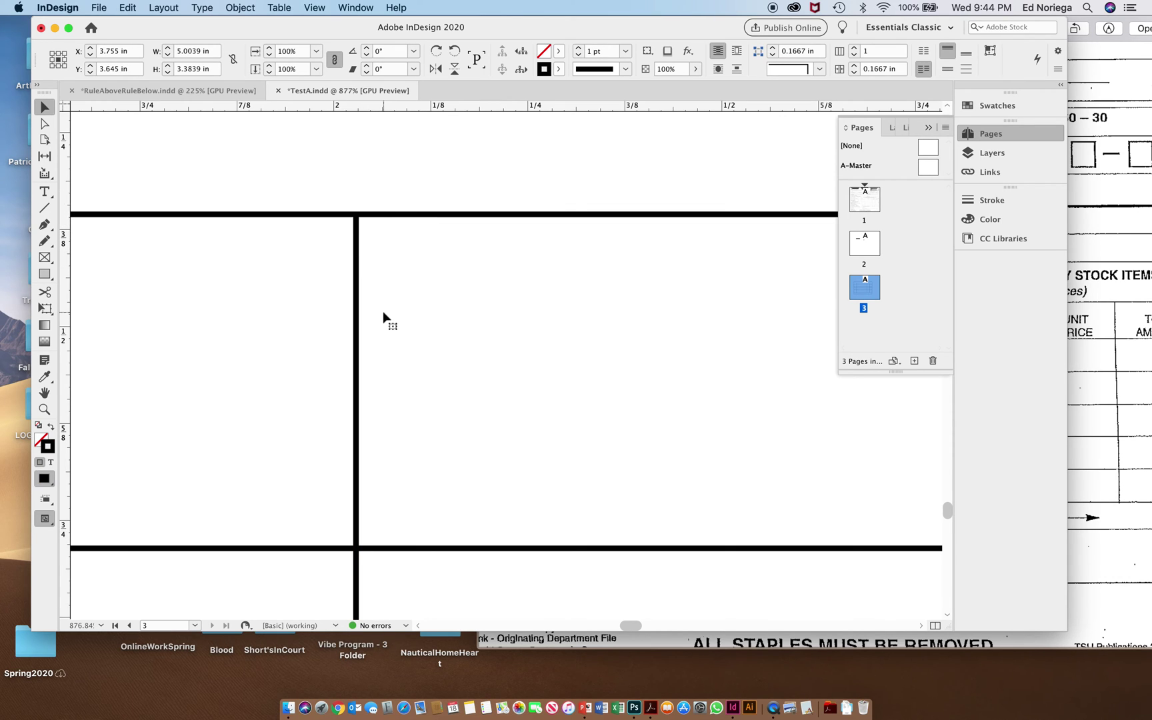
{"action": "scroll", "coordinate": [386, 319], "scroll_direction": "down", "scroll_amount": 5}
{"action": "scroll", "coordinate": [385, 319], "scroll_direction": "up", "scroll_amount": 5}
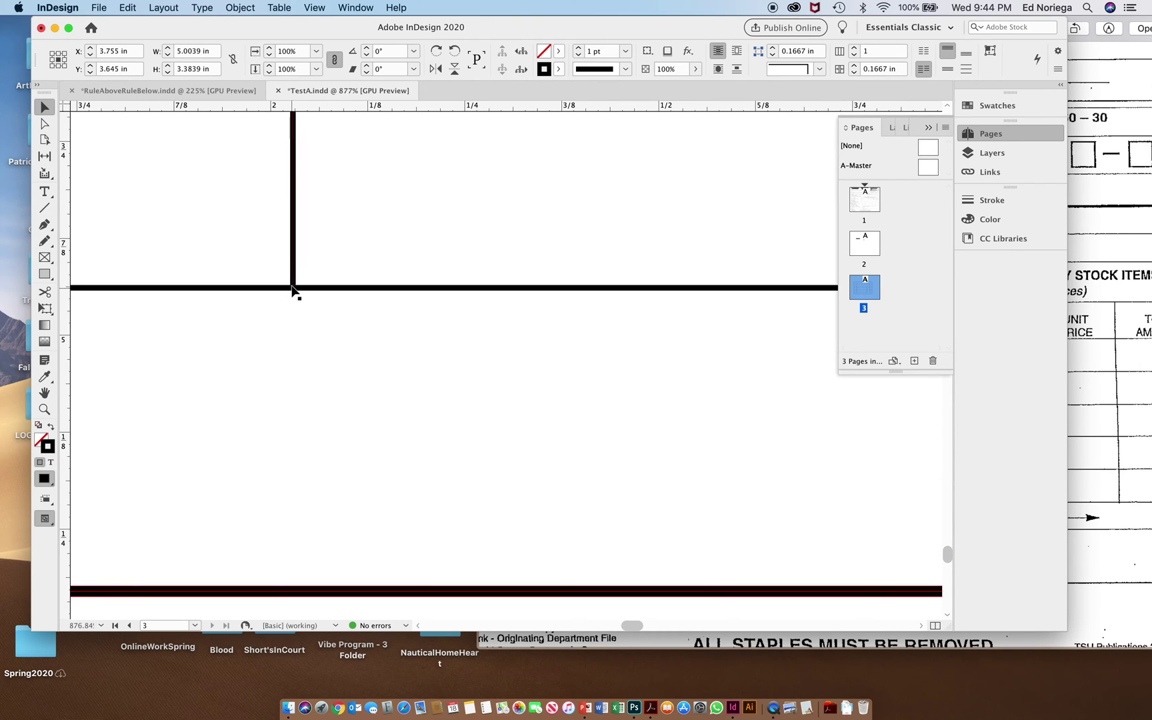
Move the second vertical line down to about Y 3.646 in so its lower end meets the last rule.
{"action": "scroll", "coordinate": [432, 304], "scroll_direction": "right", "scroll_amount": 10}
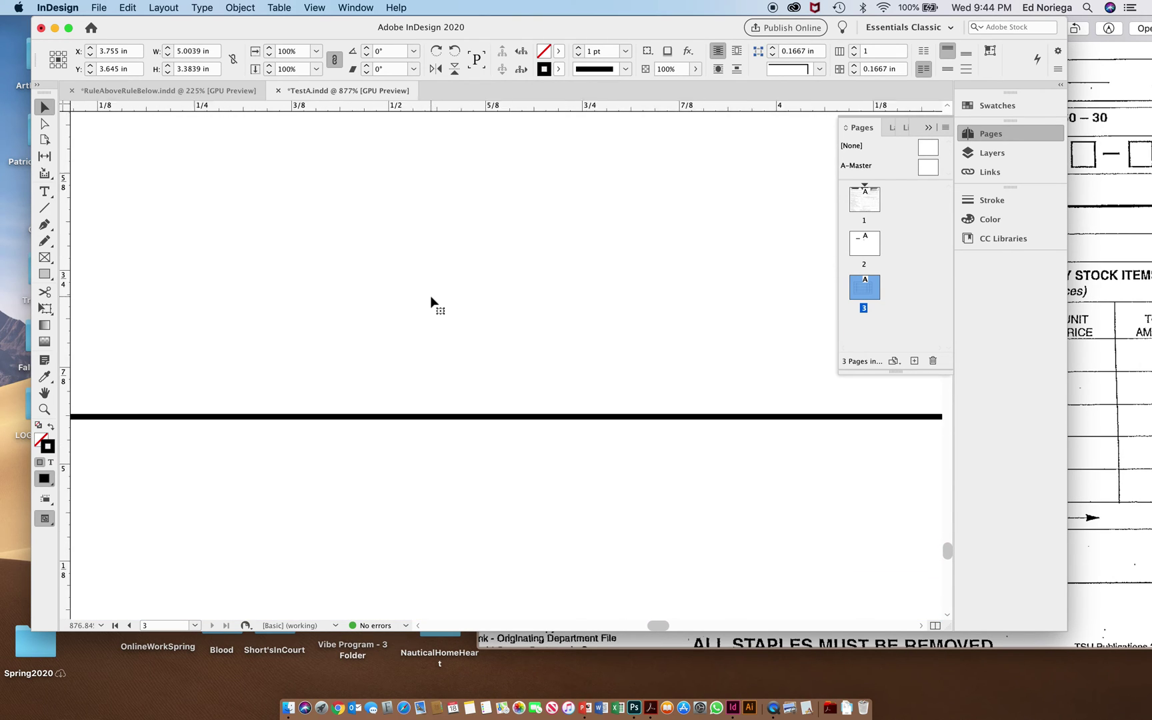
{"action": "scroll", "coordinate": [432, 303], "scroll_direction": "right", "scroll_amount": 10}
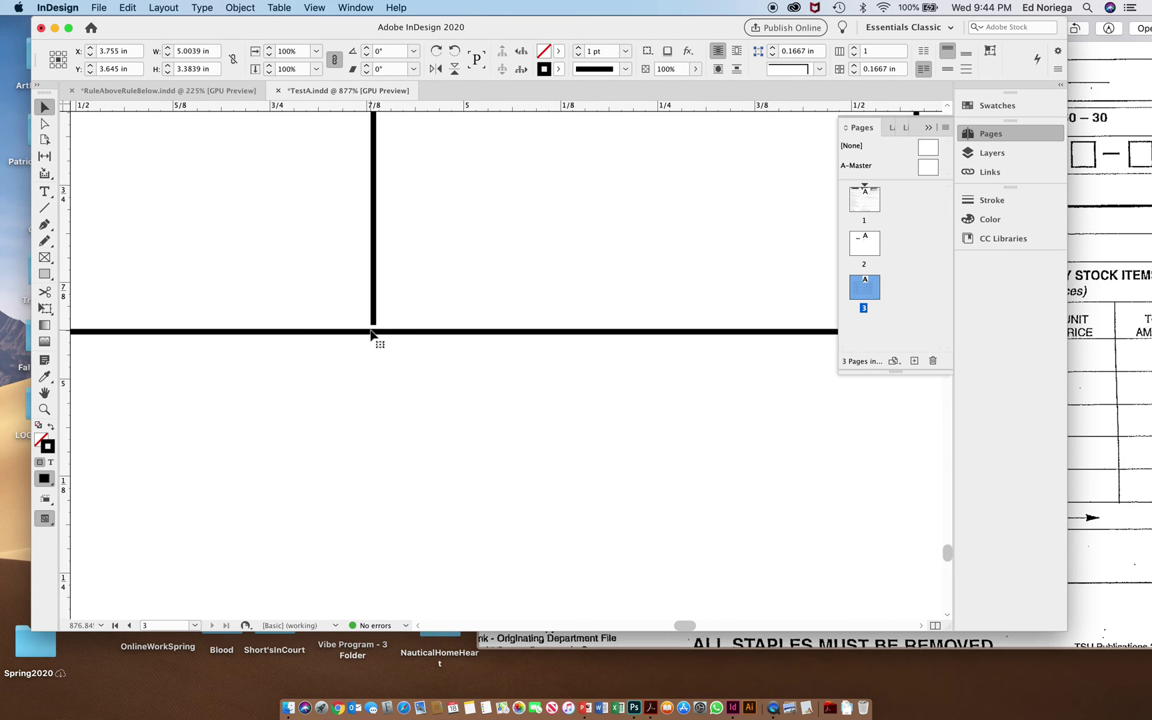
{"action": "left_click_drag", "start_coordinate": [373, 308], "coordinate": [377, 321]}
Move the third vertical line to about X 5.5825 in, Y 3.647 in so its lower end meets the last rule.
{"action": "scroll", "coordinate": [550, 303], "scroll_direction": "right", "scroll_amount": 10}
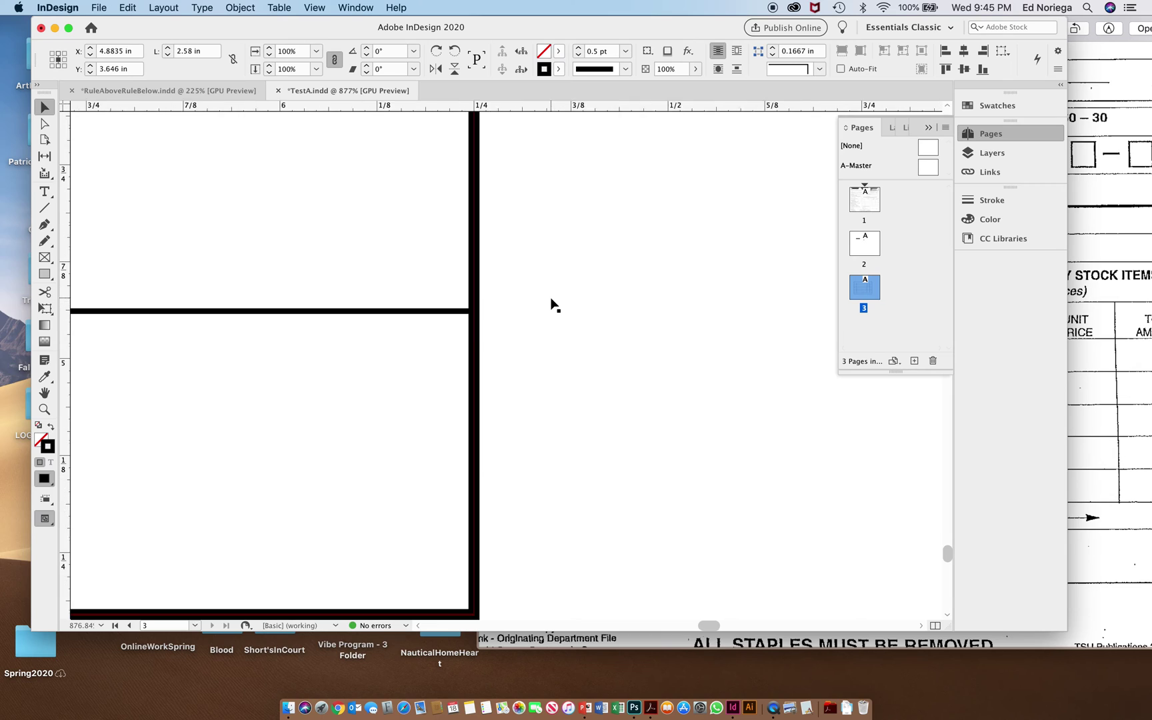
{"action": "scroll", "coordinate": [550, 303], "scroll_direction": "down", "scroll_amount": 2}
{"action": "scroll", "coordinate": [551, 304], "scroll_direction": "left", "scroll_amount": 2}
{"action": "scroll", "coordinate": [282, 284], "scroll_direction": "up", "scroll_amount": 3}
{"action": "scroll", "coordinate": [282, 284], "scroll_direction": "left", "scroll_amount": 2}
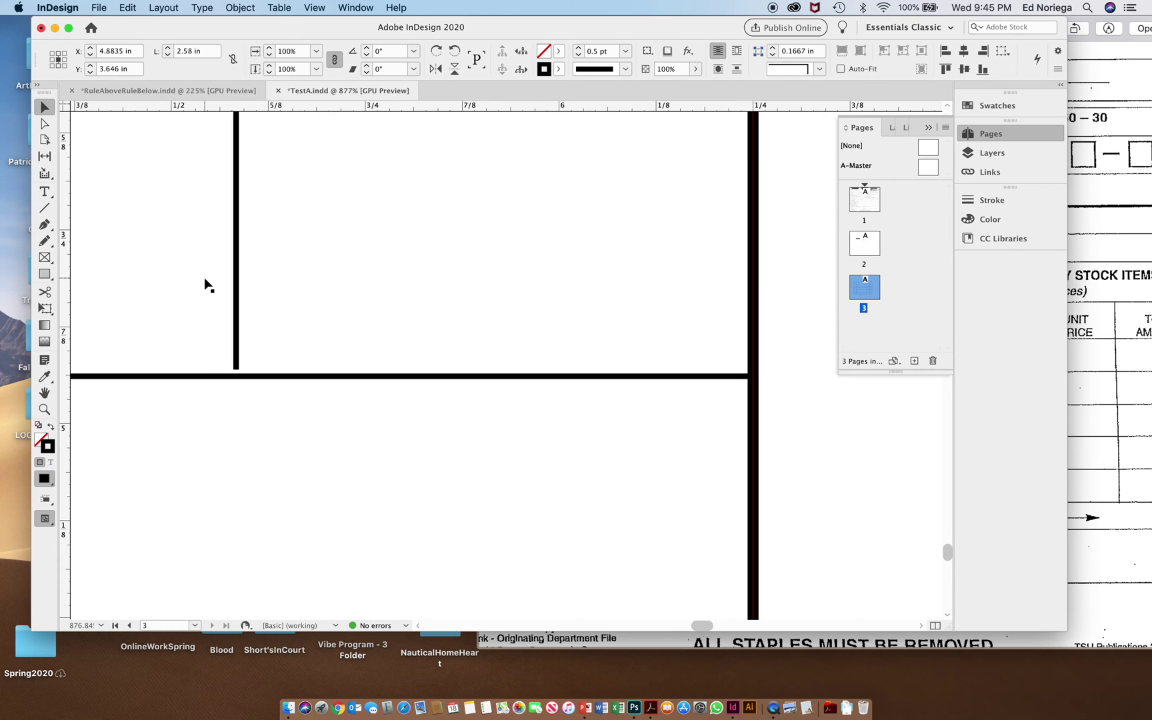
{"action": "scroll", "coordinate": [229, 353], "scroll_direction": "up", "scroll_amount": 5}
{"action": "left_click", "coordinate": [256, 360]}
{"action": "left_click_drag", "start_coordinate": [257, 360], "coordinate": [254, 373]}
Examine where the second and third vertical lines join the first horizontal rule, and check the whole table.
{"action": "scroll", "coordinate": [256, 373], "scroll_direction": "down", "scroll_amount": 6}
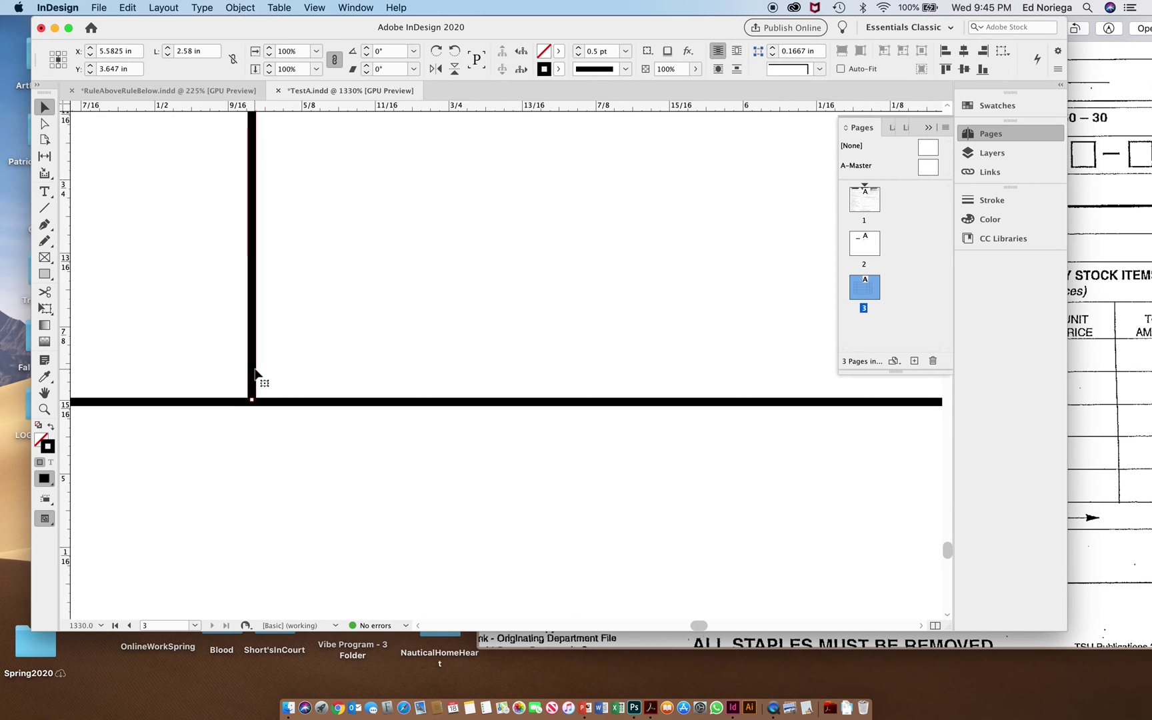
{"action": "scroll", "coordinate": [255, 374], "scroll_direction": "up", "scroll_amount": 2}
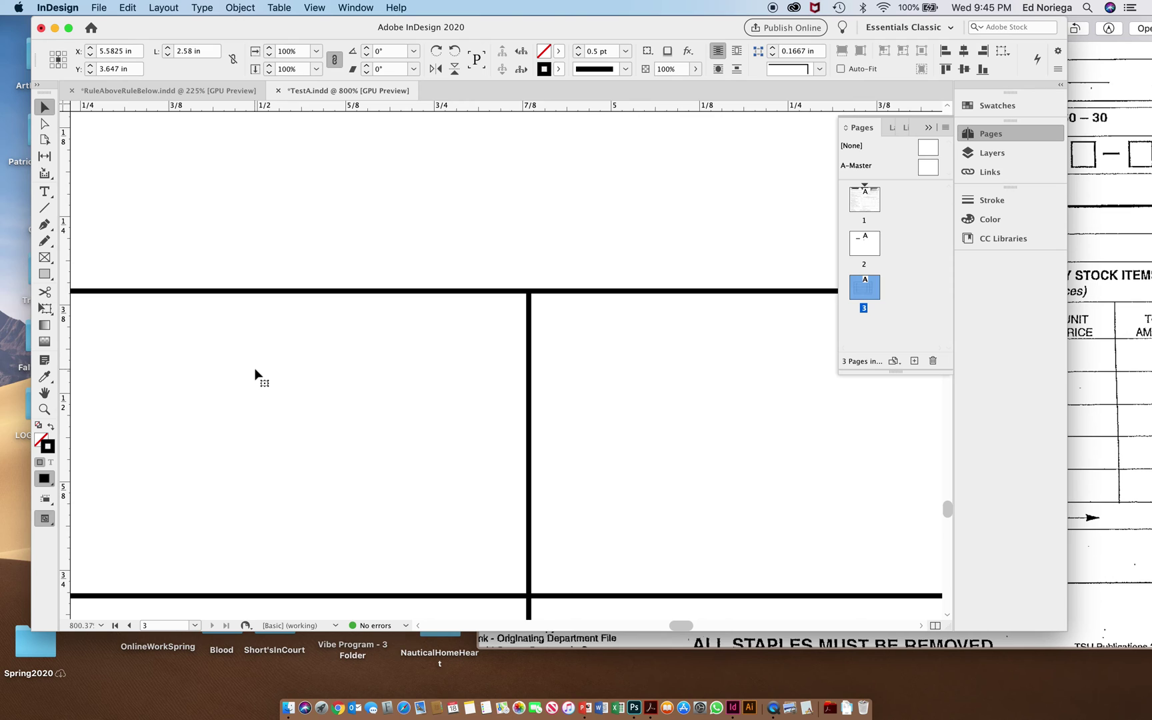
{"action": "scroll", "coordinate": [255, 374], "scroll_direction": "right", "scroll_amount": 10}
{"action": "left_click", "coordinate": [437, 254]}
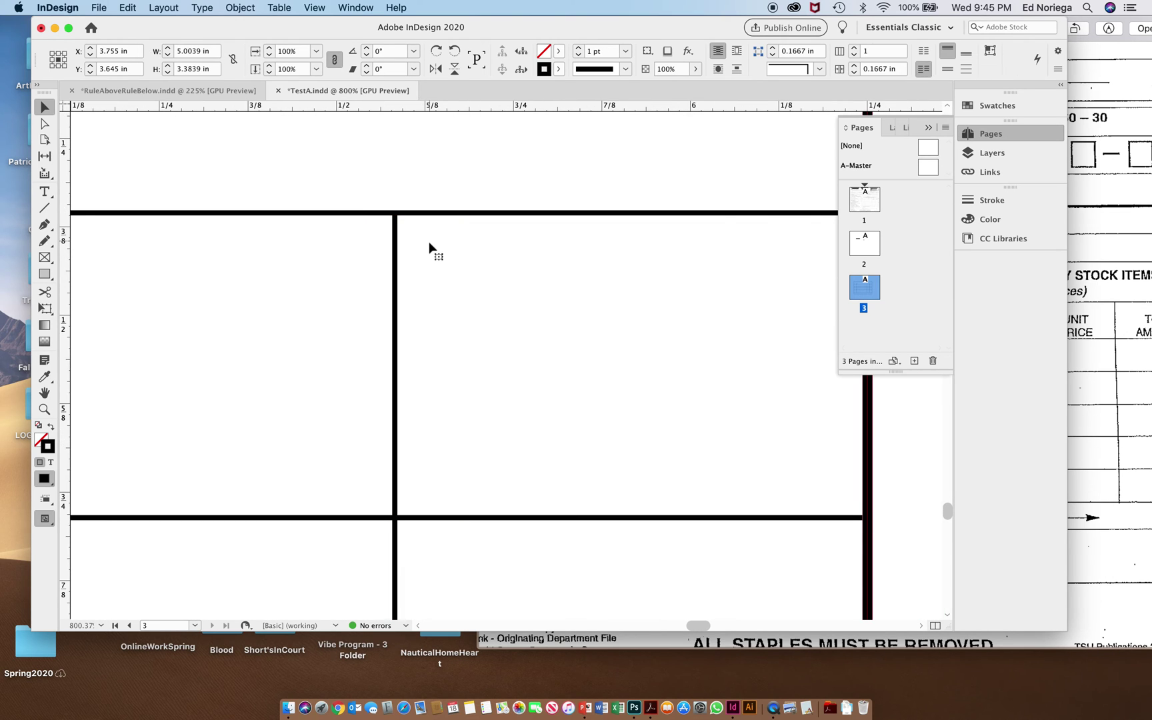
{"action": "scroll", "coordinate": [432, 250], "scroll_direction": "down", "scroll_amount": 3}
{"action": "scroll", "coordinate": [430, 252], "scroll_direction": "down", "scroll_amount": 4}
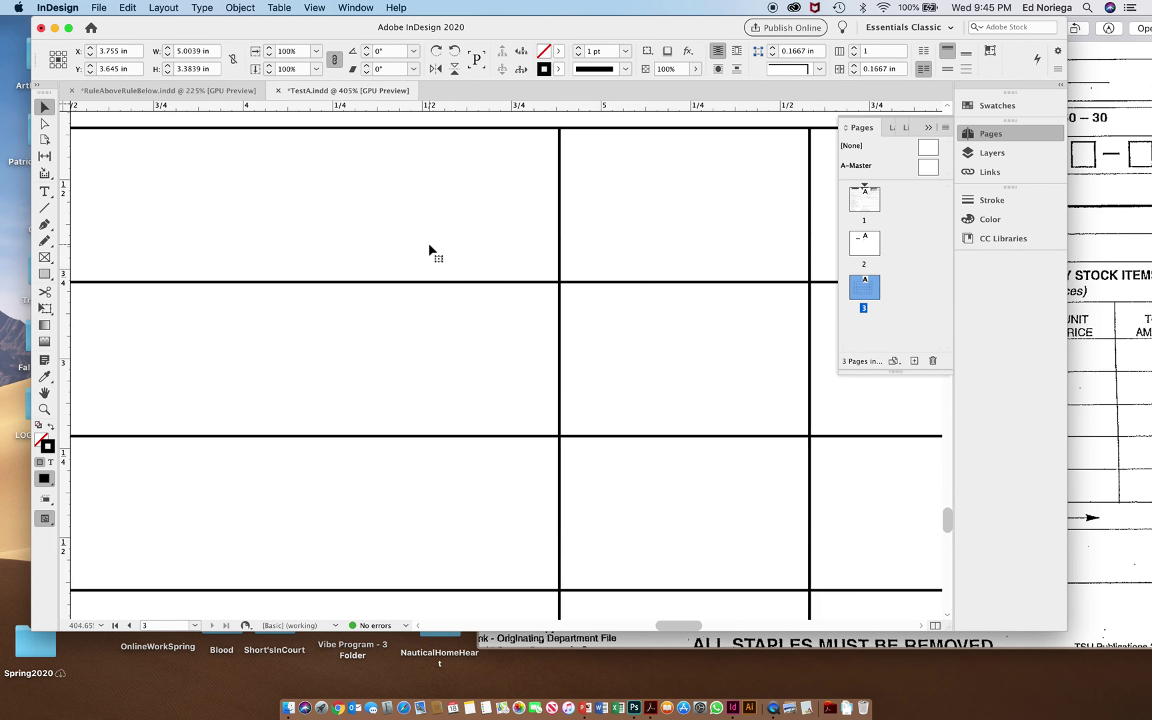
{"action": "scroll", "coordinate": [430, 252], "scroll_direction": "down", "scroll_amount": 6}
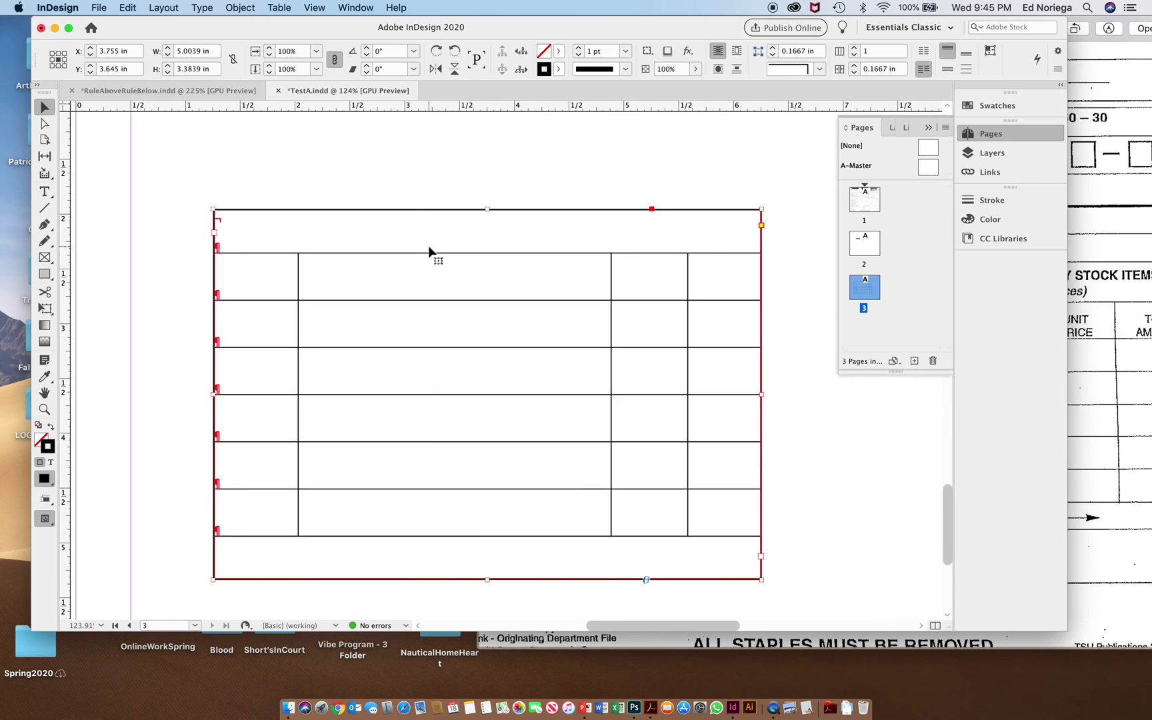
{"action": "left_click", "coordinate": [712, 470]}
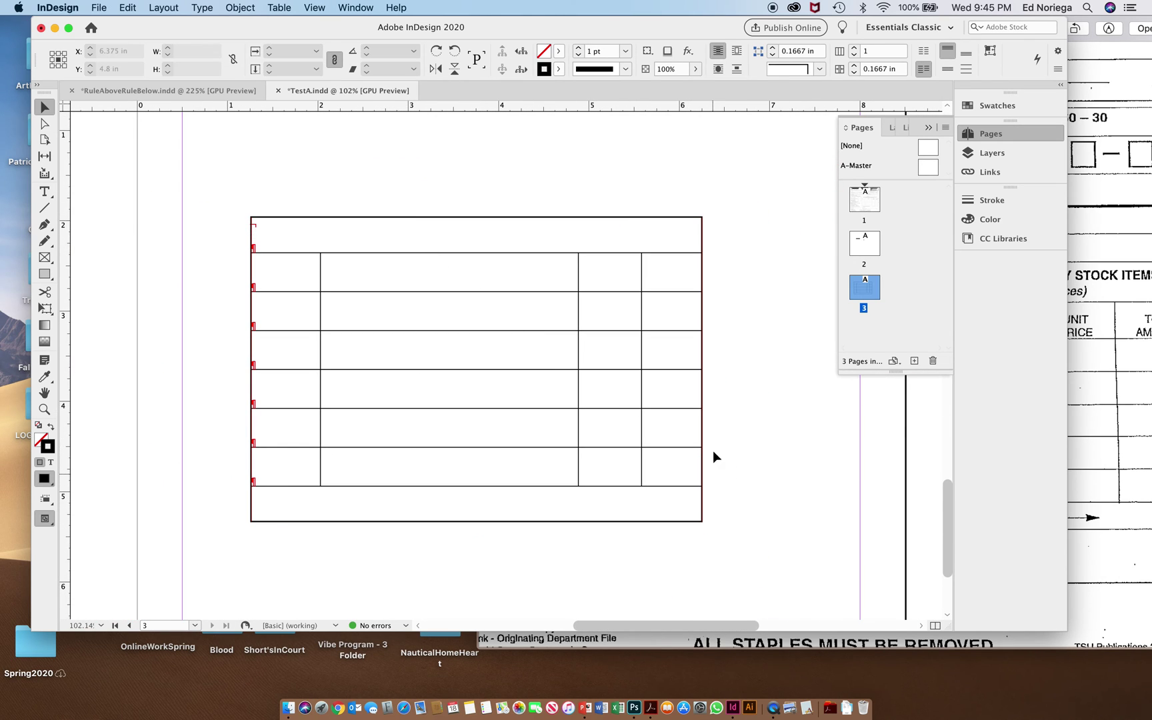
Consult the scanned form and draw a text frame about 0.725 by 0.32 in inside the first column's top cell.
{"action": "left_click", "coordinate": [1080, 414]}
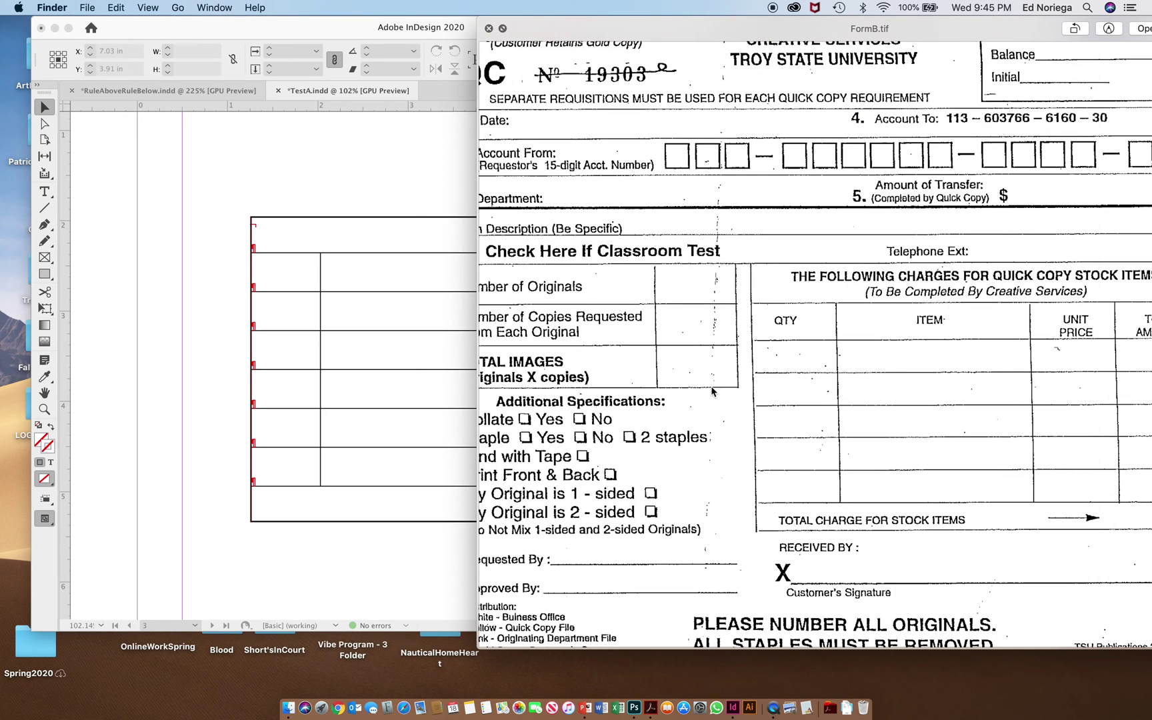
{"action": "left_click", "coordinate": [343, 385]}
{"action": "scroll", "coordinate": [293, 270], "scroll_direction": "up", "scroll_amount": 4}
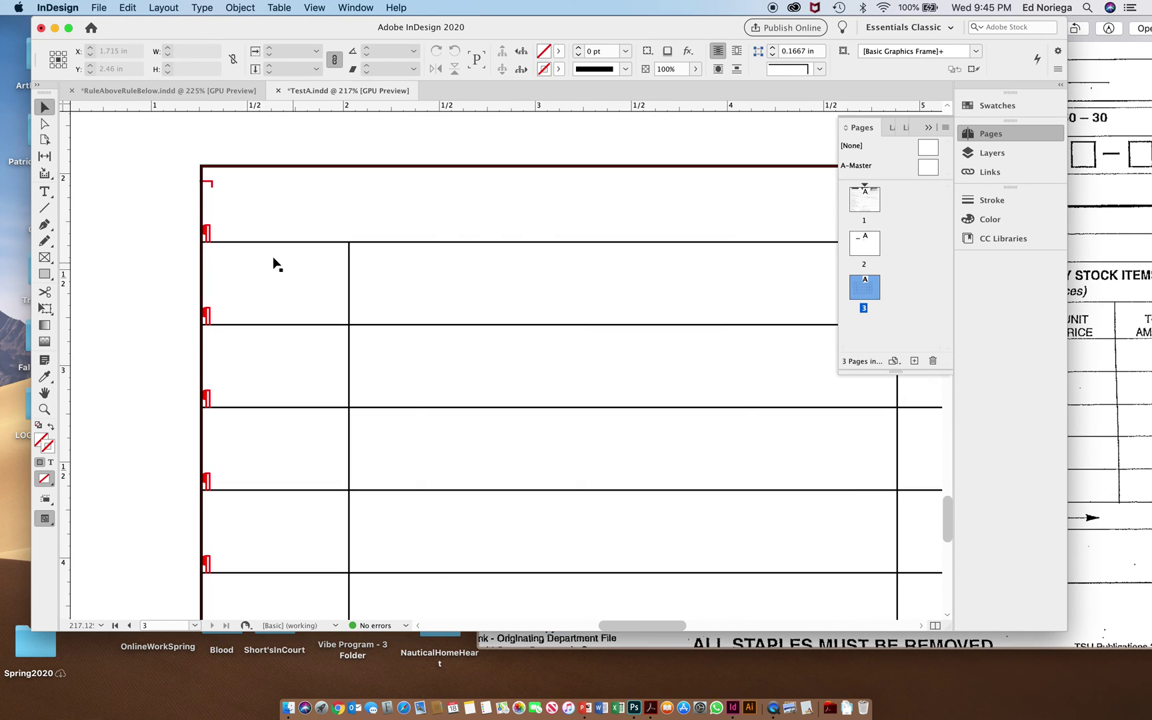
{"action": "left_click", "coordinate": [45, 191]}
{"action": "left_click_drag", "start_coordinate": [200, 239], "coordinate": [294, 308]}
{"action": "left_click_drag", "start_coordinate": [119, 241], "coordinate": [258, 303]}
{"action": "left_click", "coordinate": [45, 107]}
{"action": "left_click", "coordinate": [140, 249]}
{"action": "left_click_drag", "start_coordinate": [140, 249], "coordinate": [228, 257]}
{"action": "left_click", "coordinate": [346, 311]}
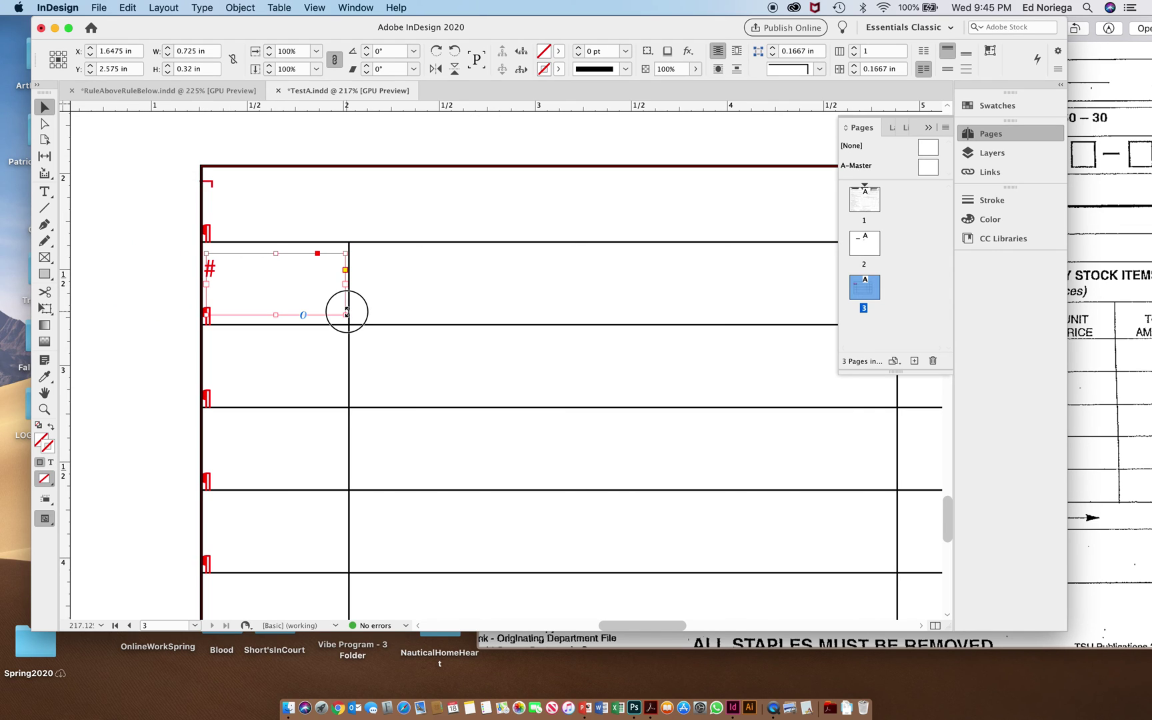
Enter QTY in the new text frame and center the text horizontally.
{"action": "left_click", "coordinate": [43, 192]}
{"action": "left_click", "coordinate": [207, 276]}
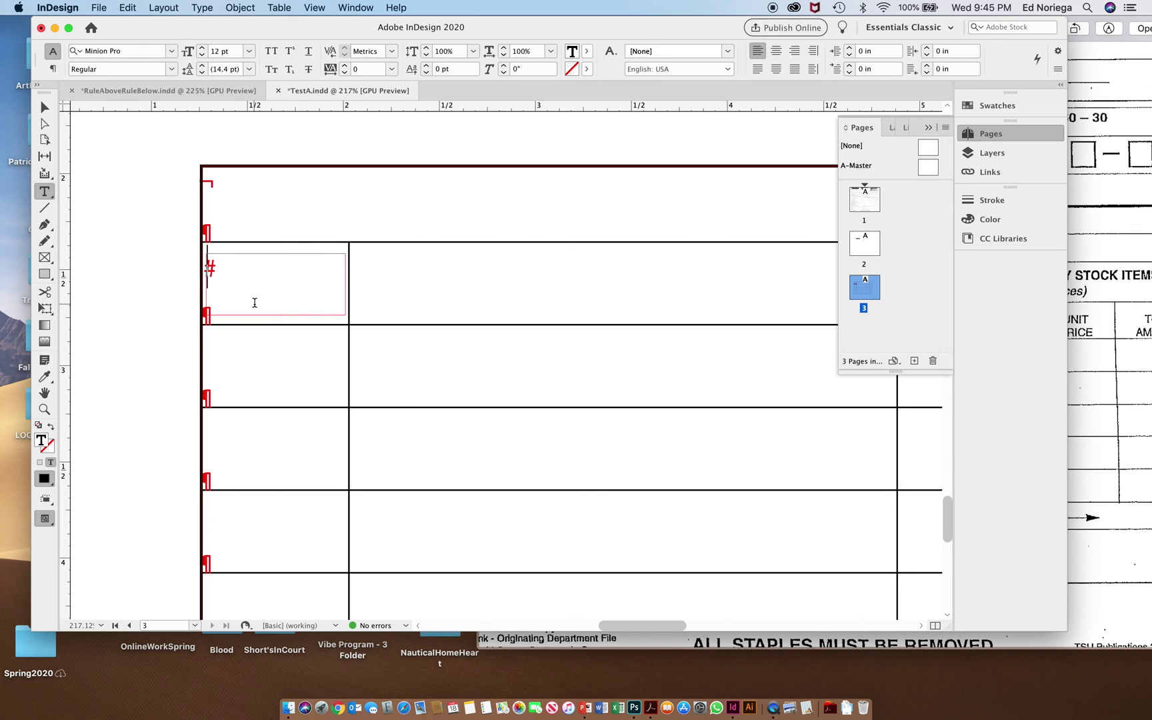
{"action": "type", "text": "QTY"}
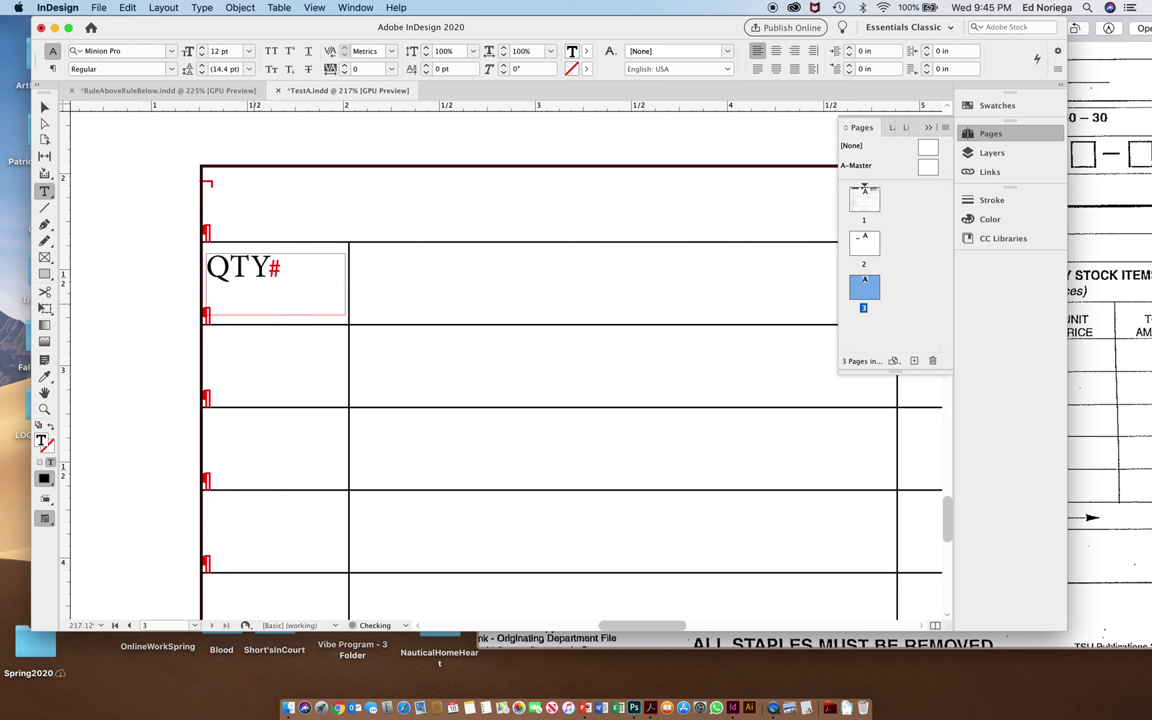
{"action": "key", "text": "super+a"}
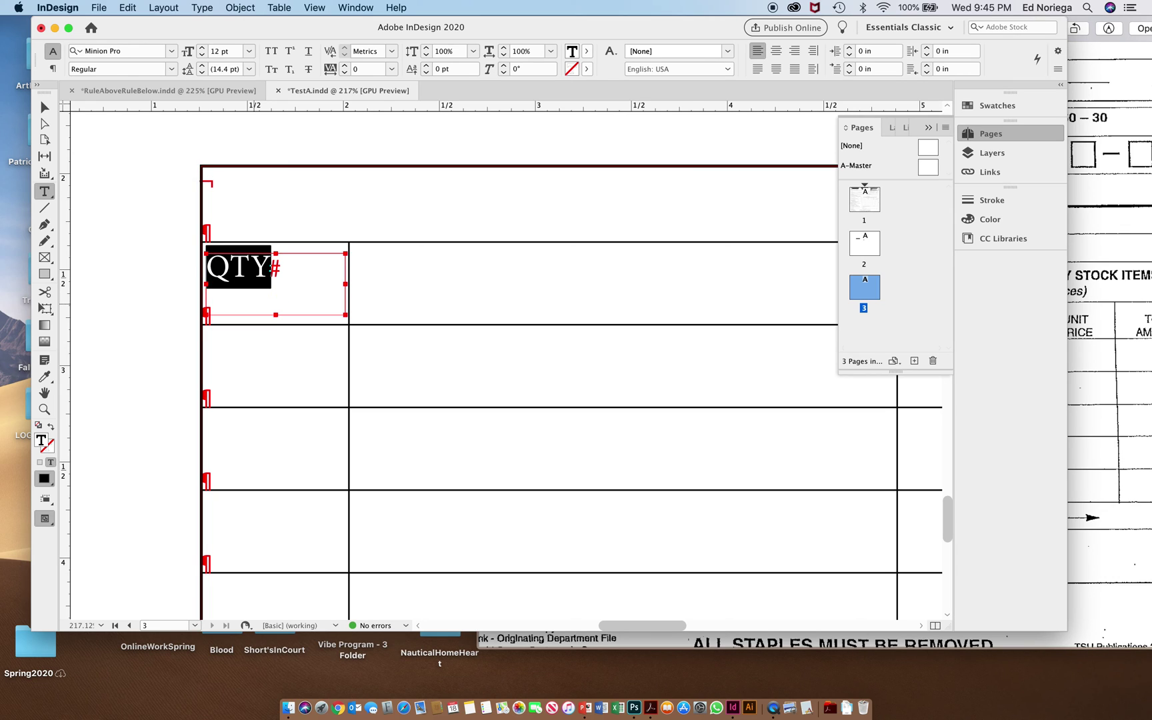
{"action": "key", "text": "super+shift+c"}
{"action": "left_click", "coordinate": [284, 270]}
{"action": "double_click", "coordinate": [284, 270]}
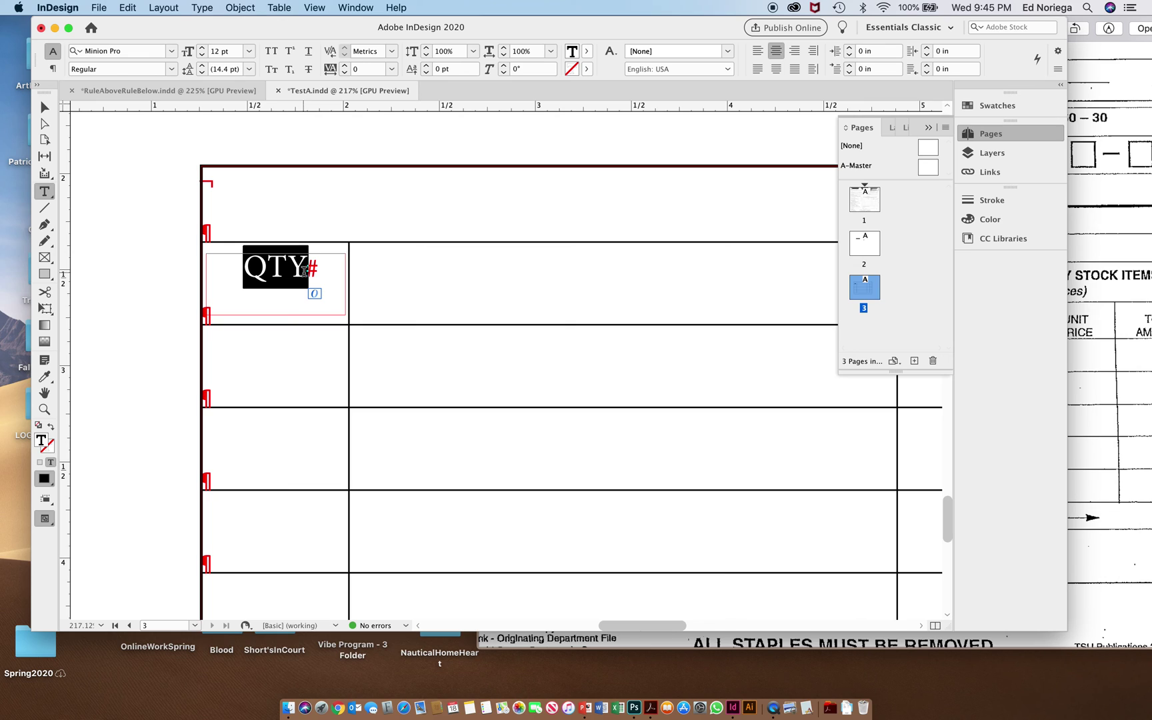
{"action": "left_click", "coordinate": [304, 271]}
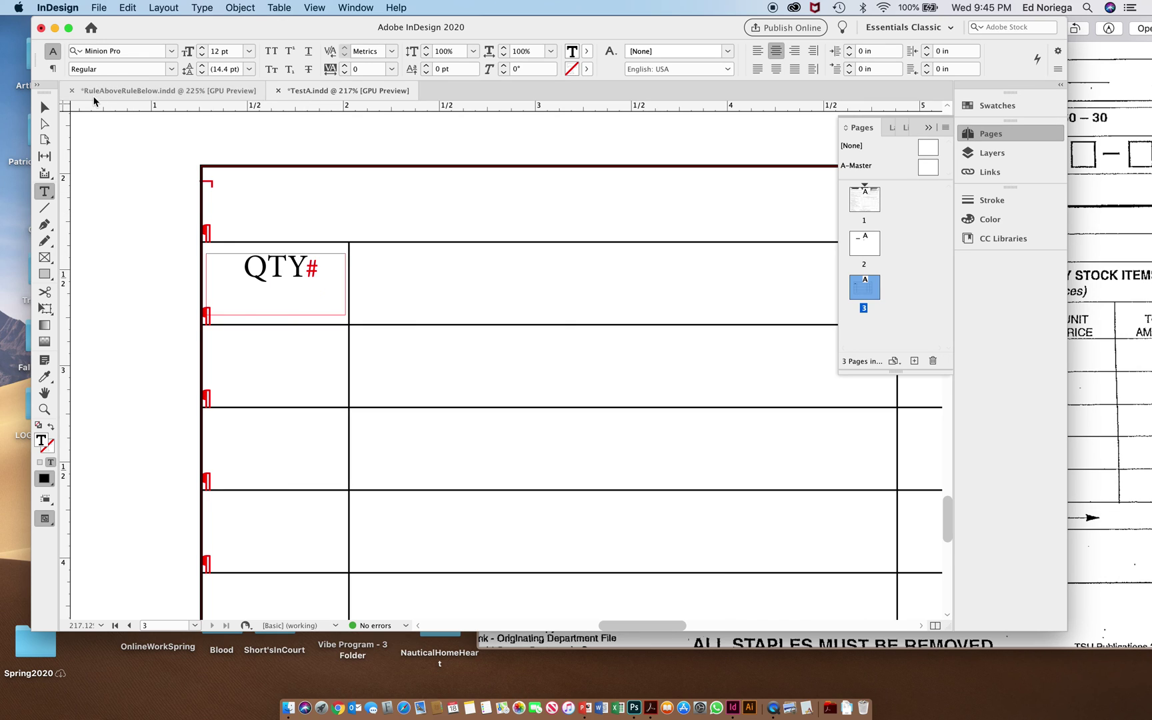
Widen the QTY text frame to about 0.7435 in so its edge reaches the first vertical line.
{"action": "left_click", "coordinate": [44, 107]}
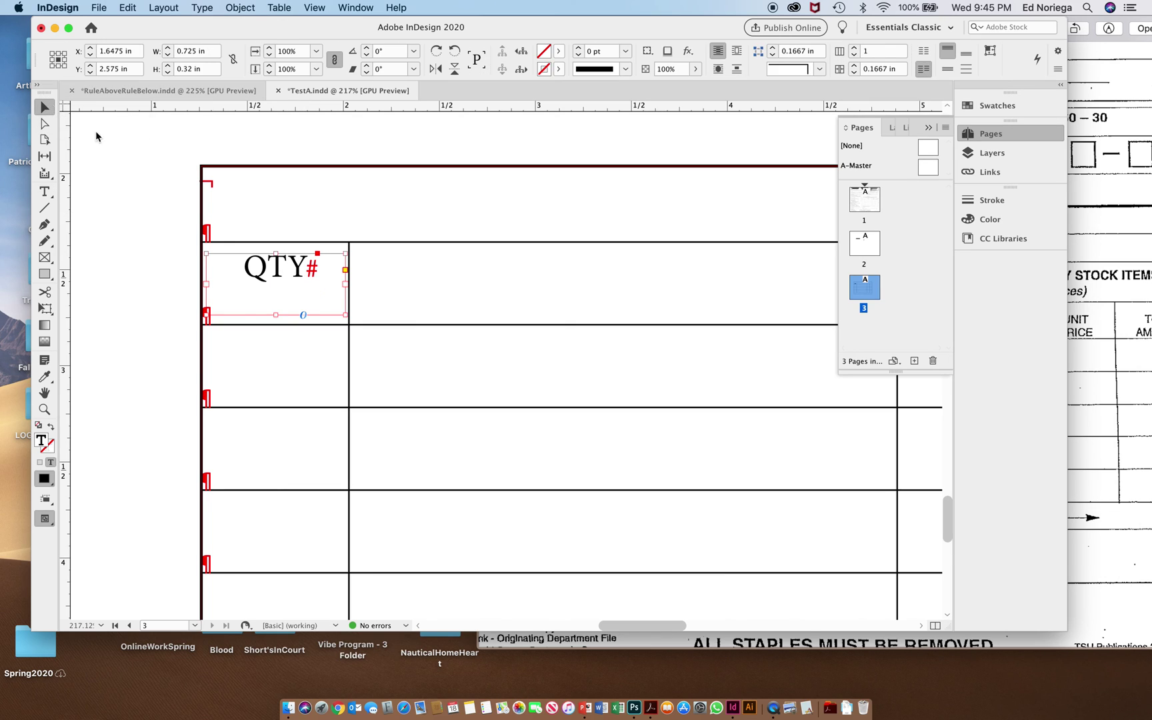
{"action": "left_click", "coordinate": [344, 287]}
{"action": "left_click_drag", "start_coordinate": [344, 287], "coordinate": [349, 288]}
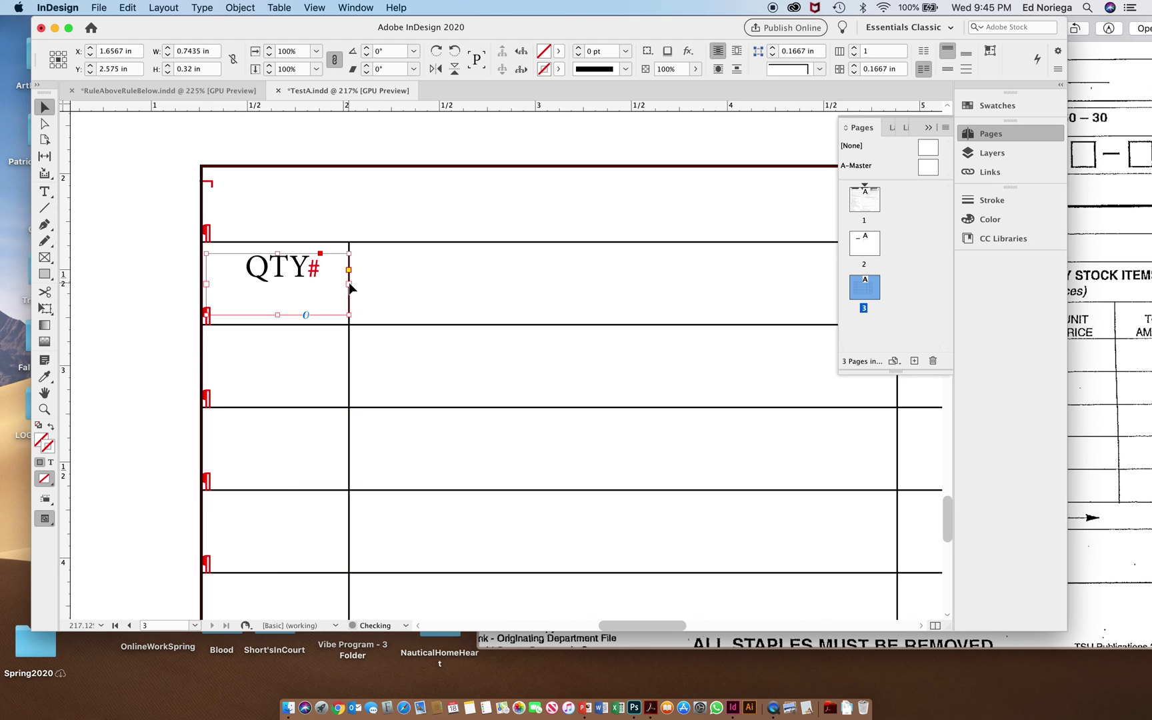
Place a horizontal ruler guide through the middle of the QTY row.
{"action": "left_click_drag", "start_coordinate": [330, 105], "coordinate": [308, 299]}
{"action": "left_click", "coordinate": [149, 252]}
{"action": "scroll", "coordinate": [278, 301], "scroll_direction": "down", "scroll_amount": 5}
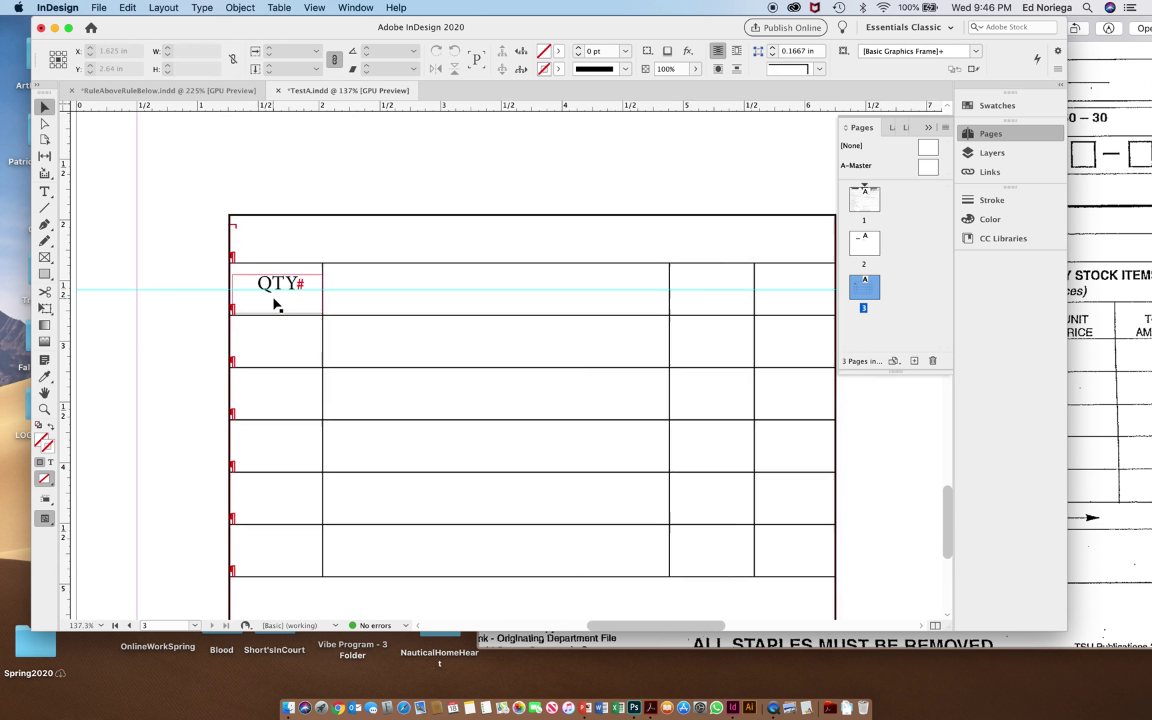
{"action": "scroll", "coordinate": [277, 303], "scroll_direction": "down", "scroll_amount": 1}
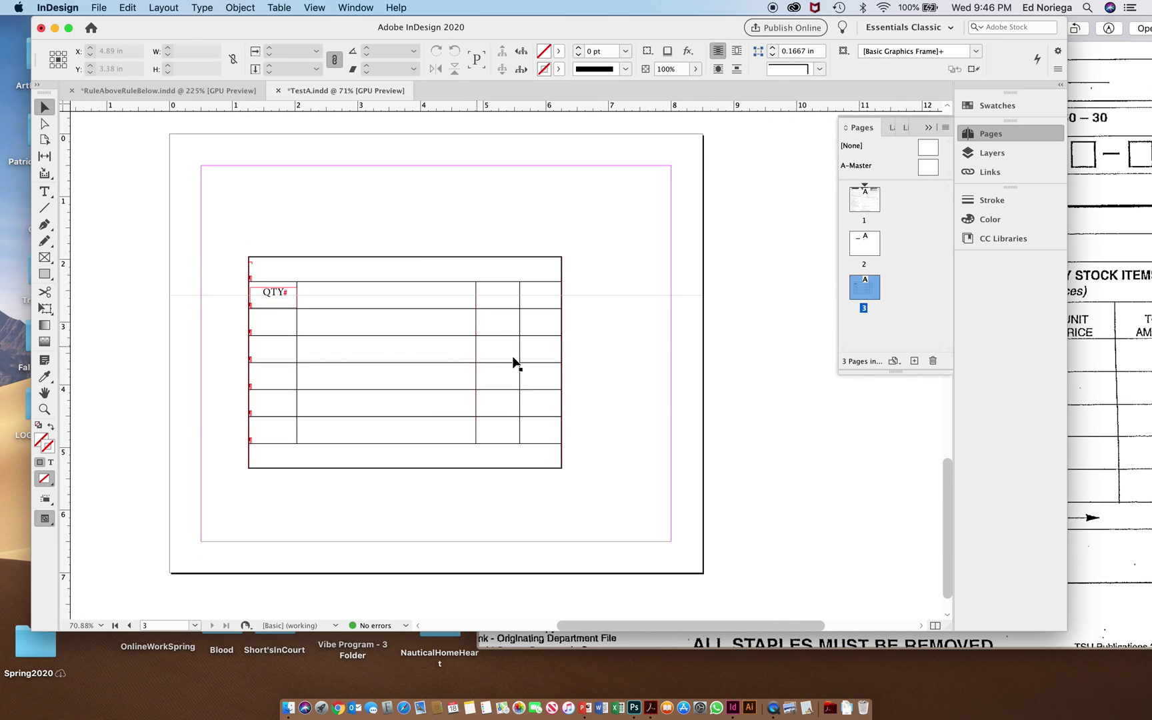